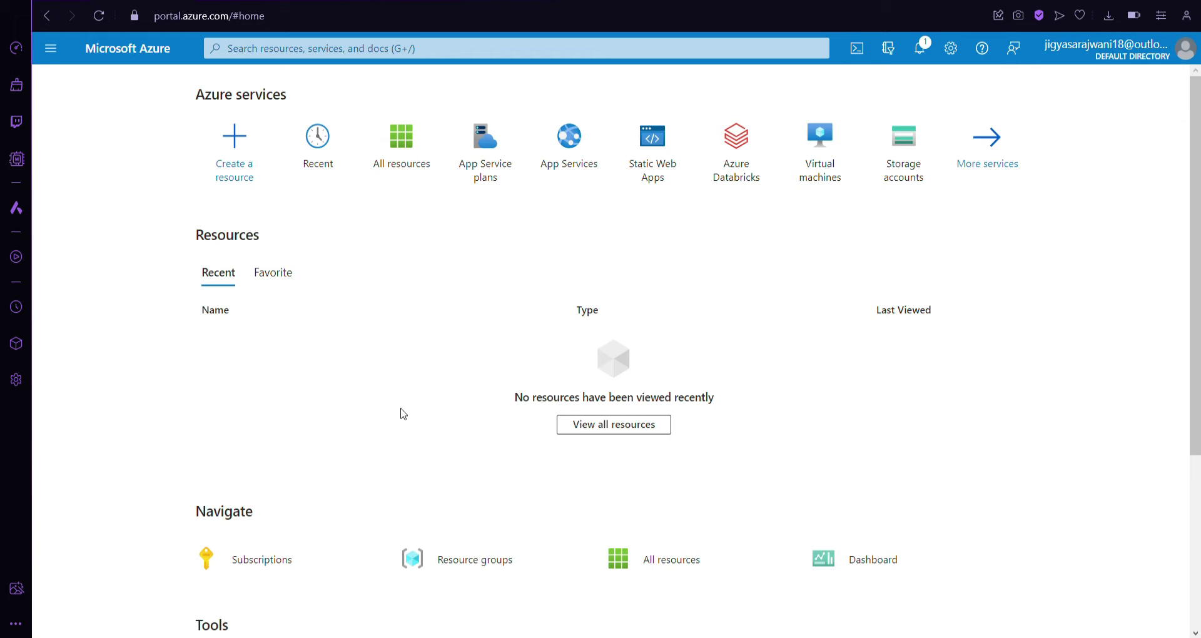
Step: Start creating a new Web App resource
{"action": "left_click", "coordinate": [243, 181]}
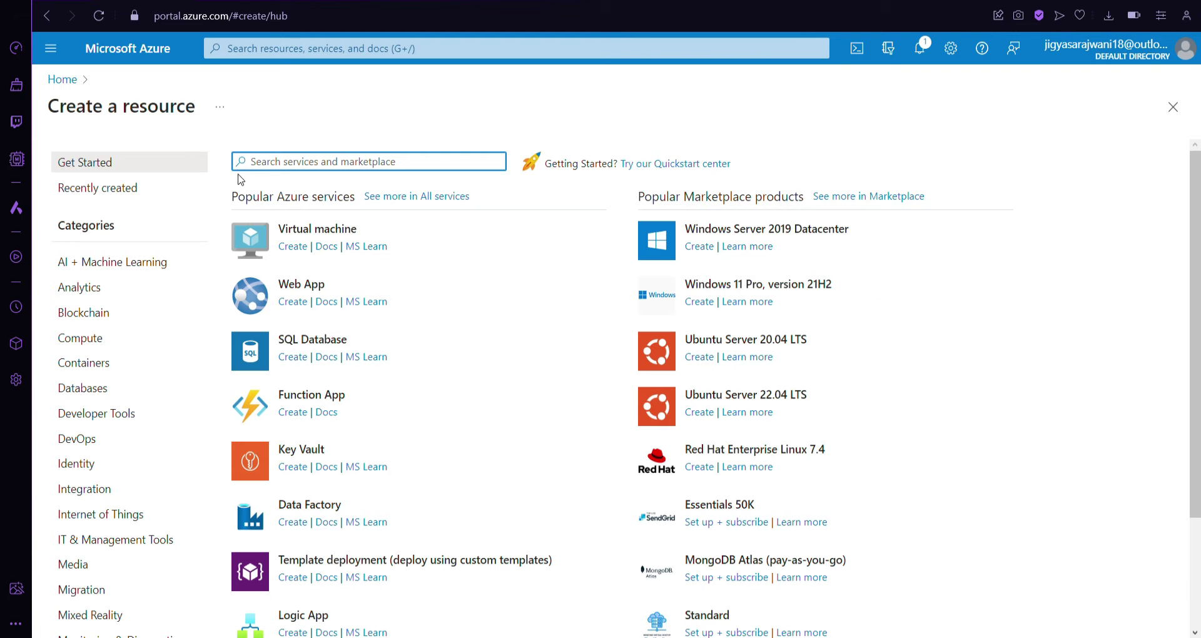
{"action": "left_click", "coordinate": [296, 289]}
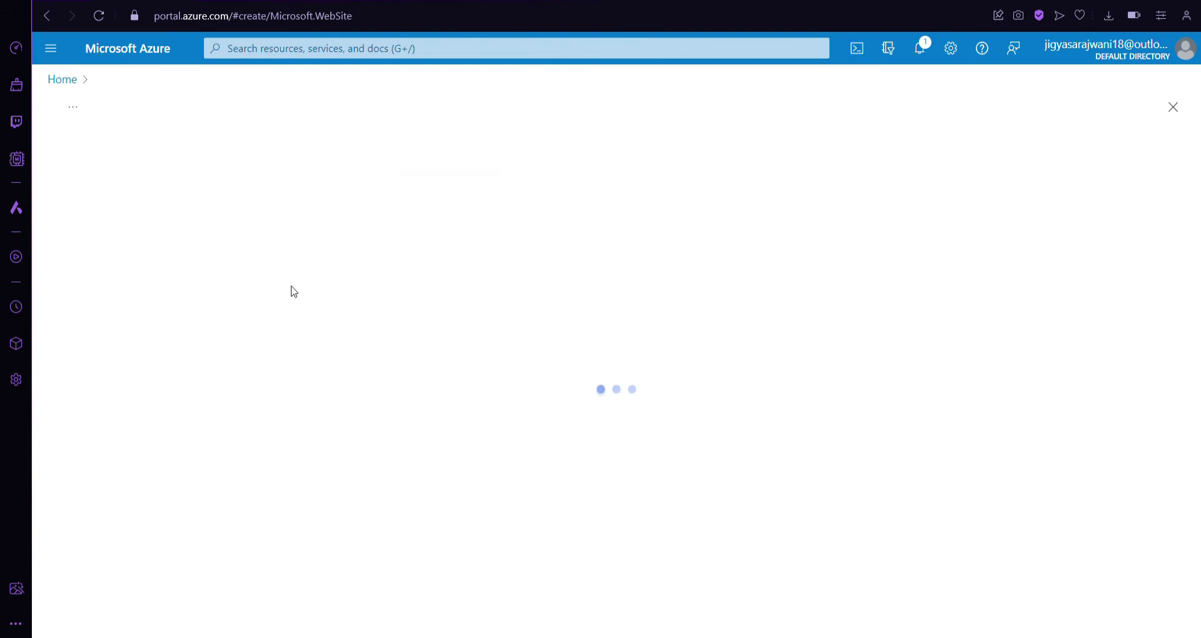
{"action": "scroll", "coordinate": [297, 291], "scroll_direction": "down", "scroll_amount": 2}
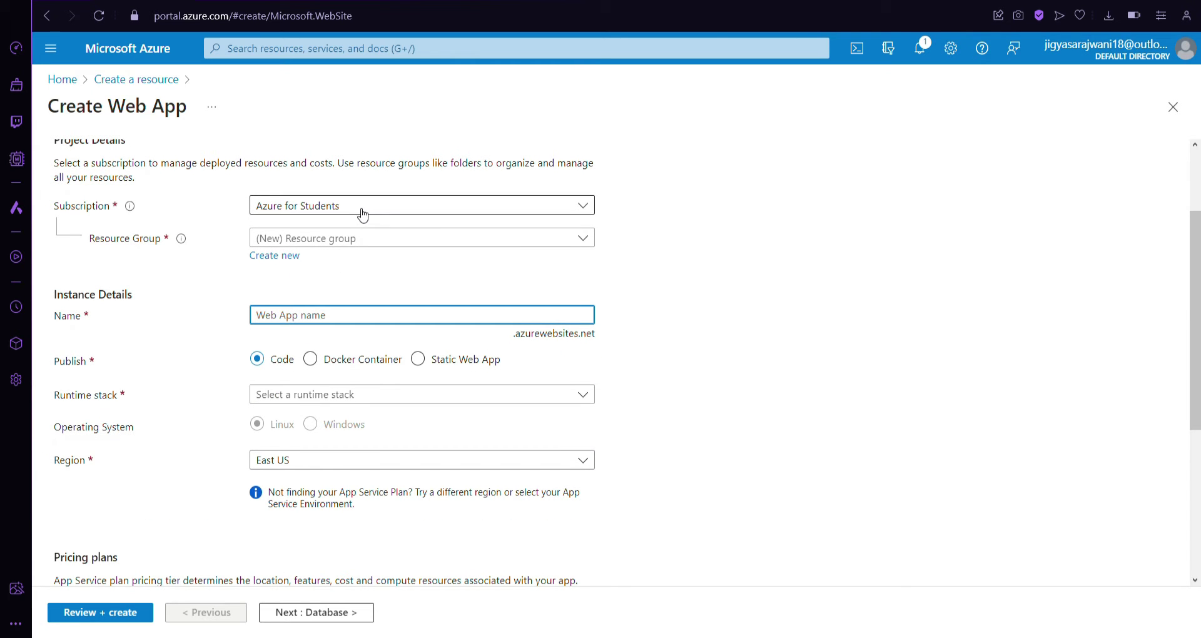
Step: Assign the web app to the existing demo resource group and name it azure-mern
{"action": "left_click", "coordinate": [368, 240]}
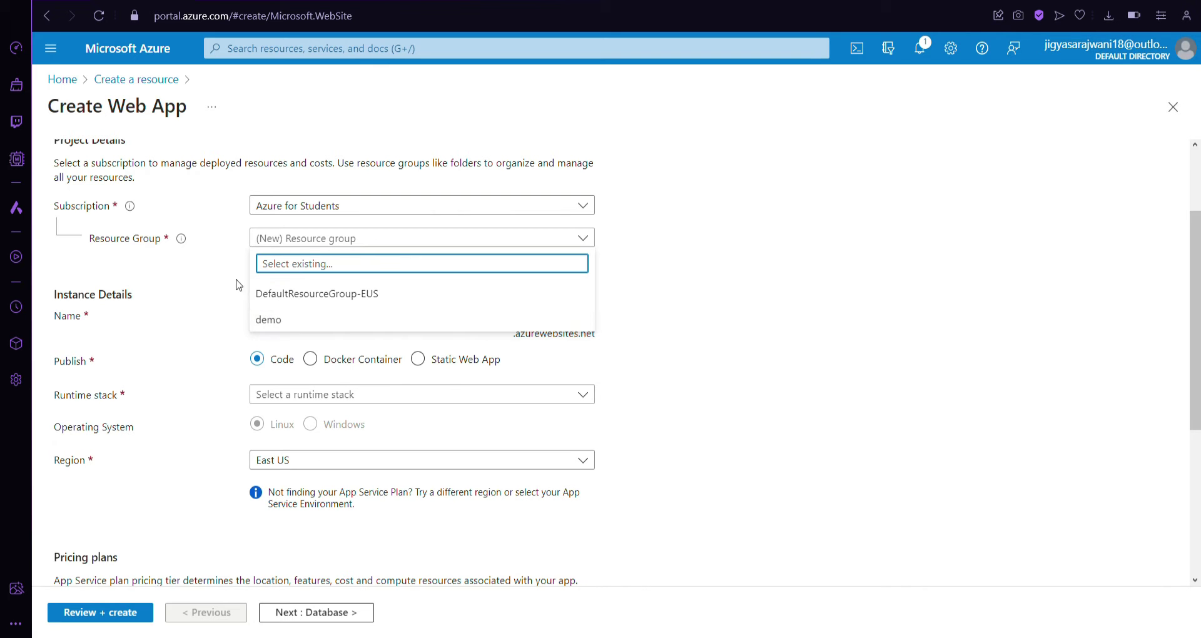
{"action": "left_click", "coordinate": [209, 272]}
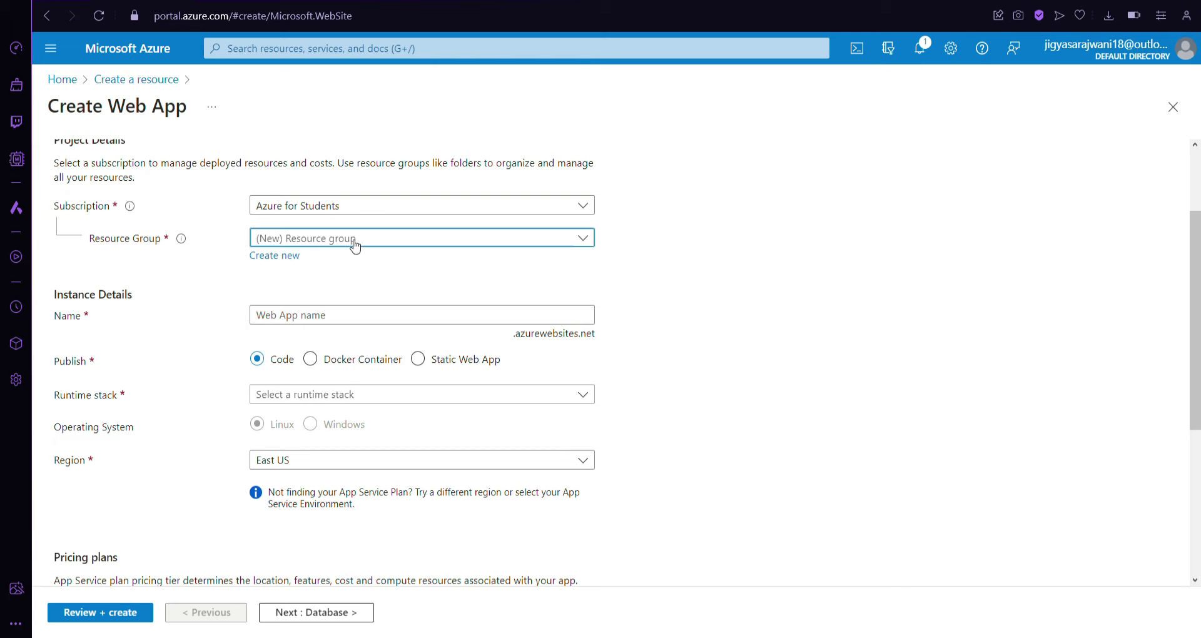
{"action": "left_click", "coordinate": [425, 241]}
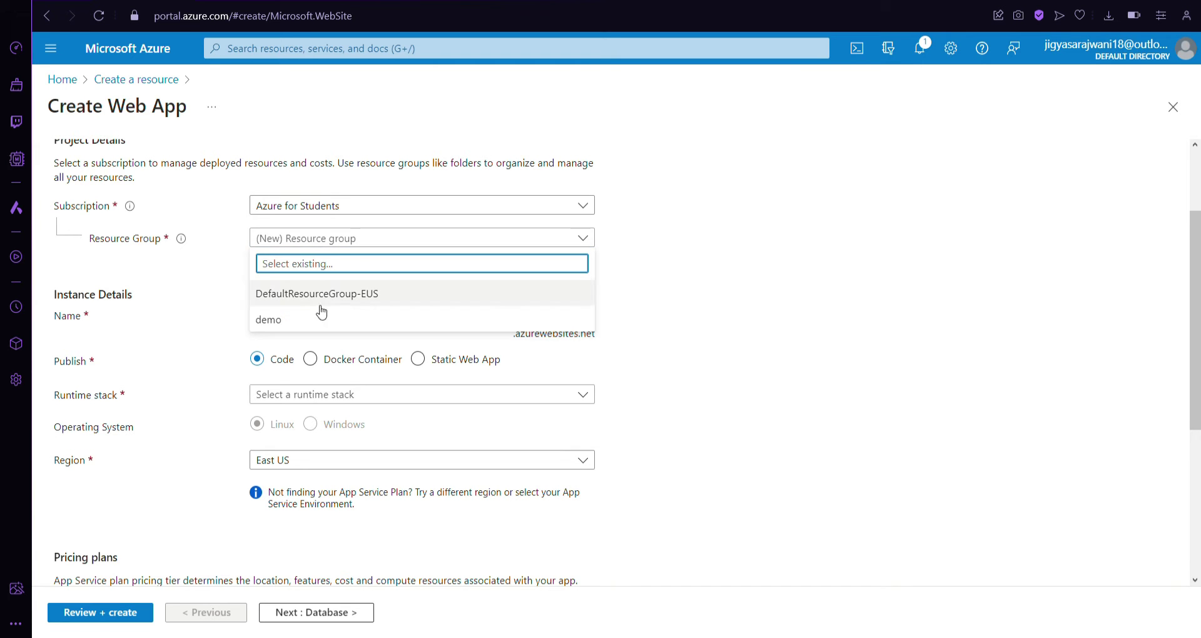
{"action": "left_click", "coordinate": [273, 322]}
{"action": "left_click", "coordinate": [340, 319]}
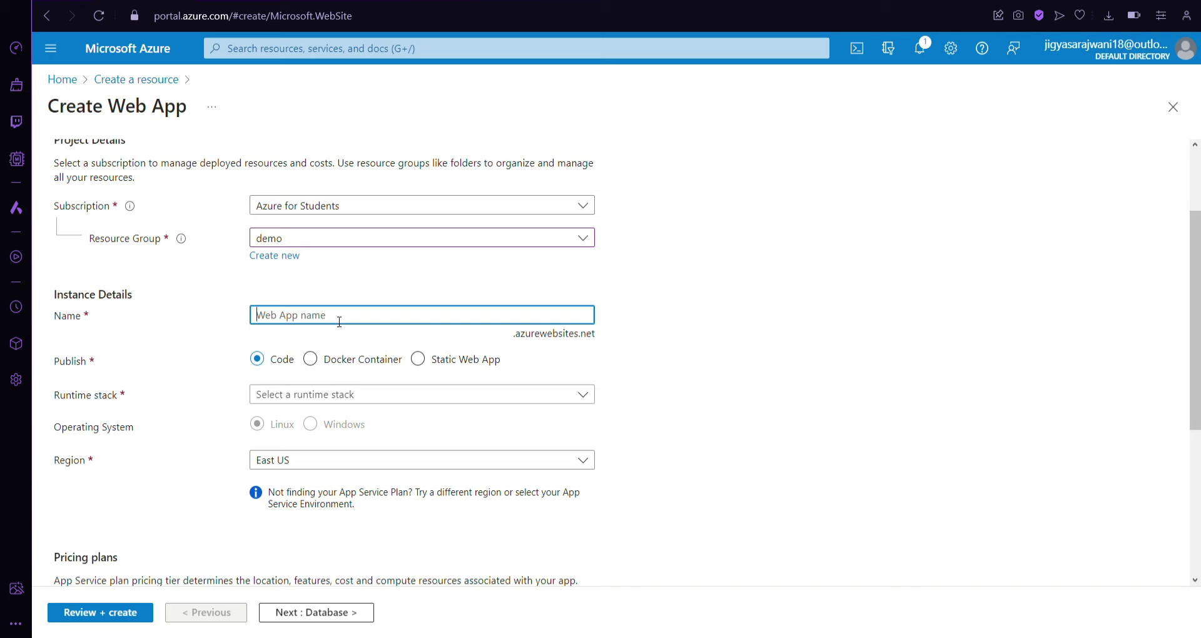
{"action": "type", "text": "azure"}
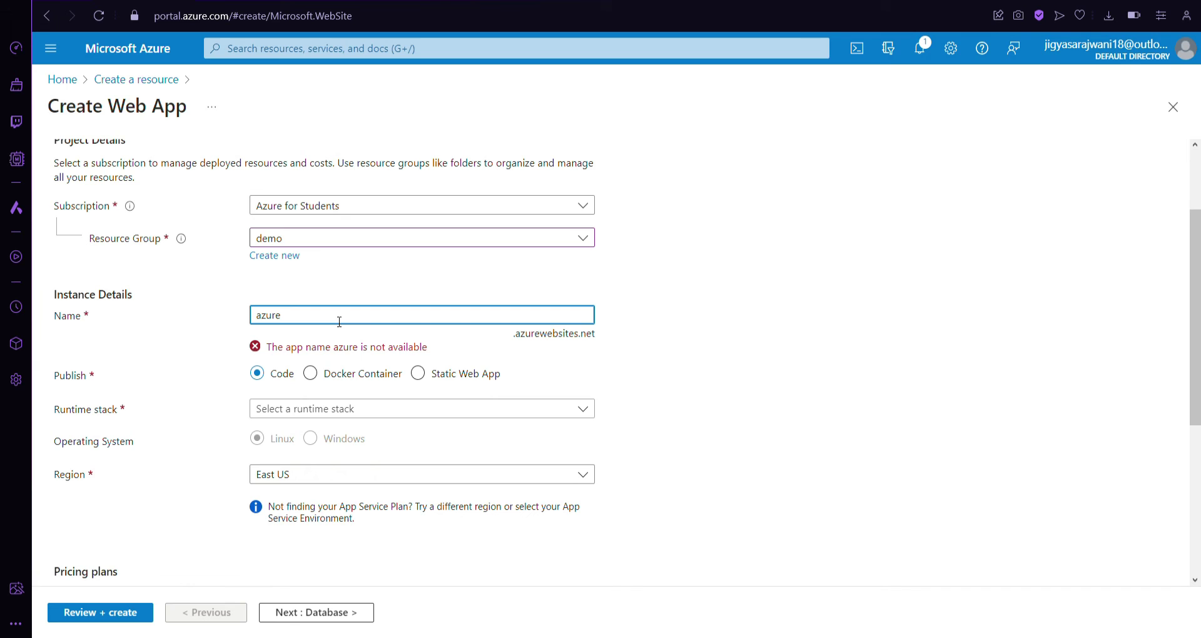
{"action": "type", "text": "-mern"}
{"action": "left_click", "coordinate": [354, 292]}
Step: Set the web app's runtime stack to Node 18 LTS
{"action": "scroll", "coordinate": [353, 291], "scroll_direction": "down", "scroll_amount": 3}
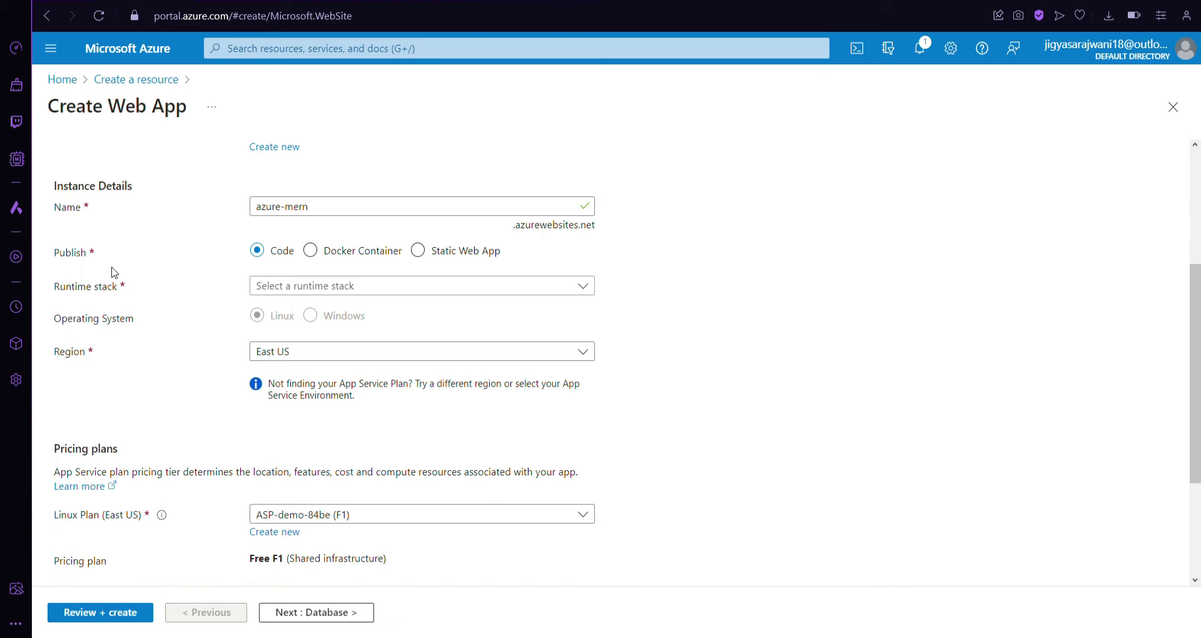
{"action": "scroll", "coordinate": [260, 262], "scroll_direction": "down", "scroll_amount": 1}
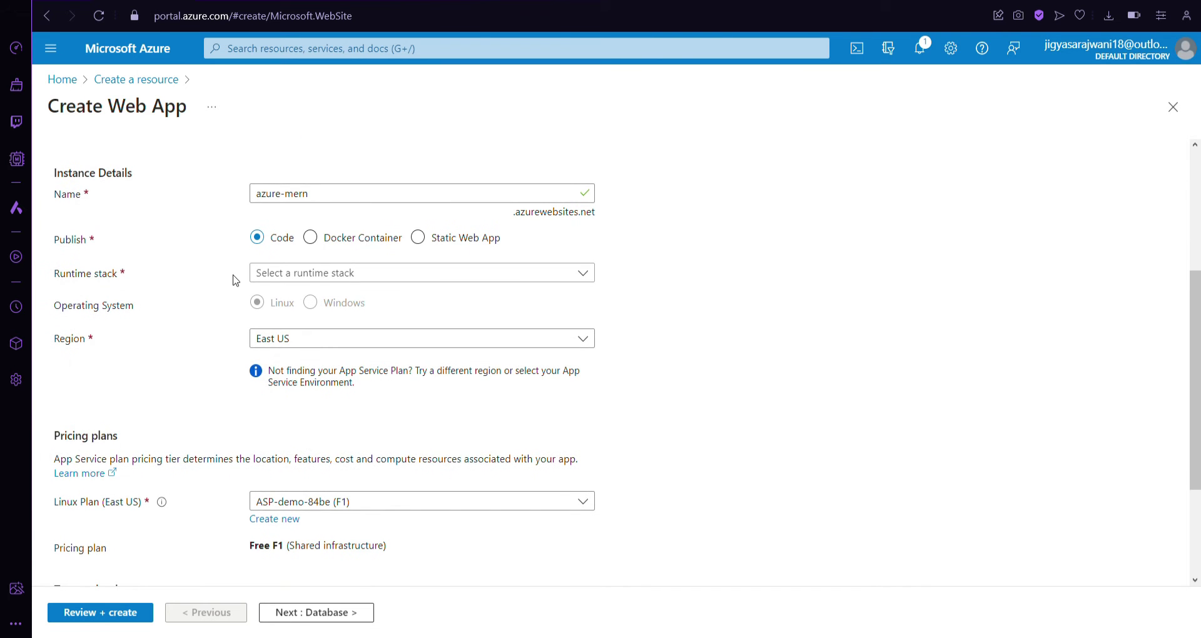
{"action": "left_click", "coordinate": [287, 280]}
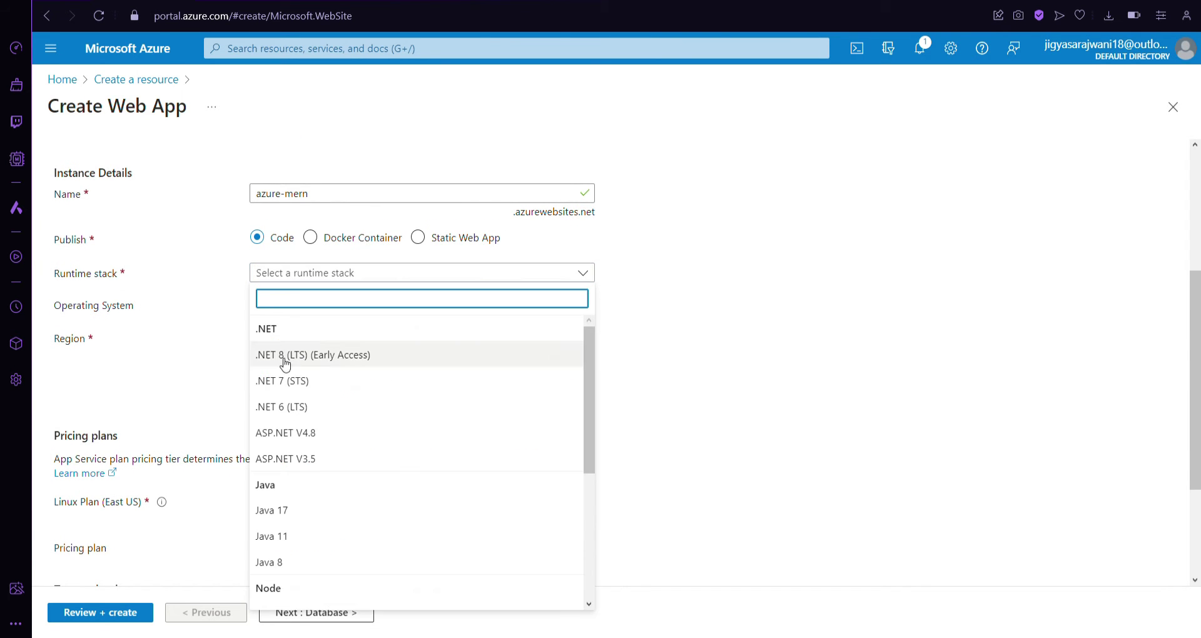
{"action": "scroll", "coordinate": [315, 514], "scroll_direction": "down", "scroll_amount": 3}
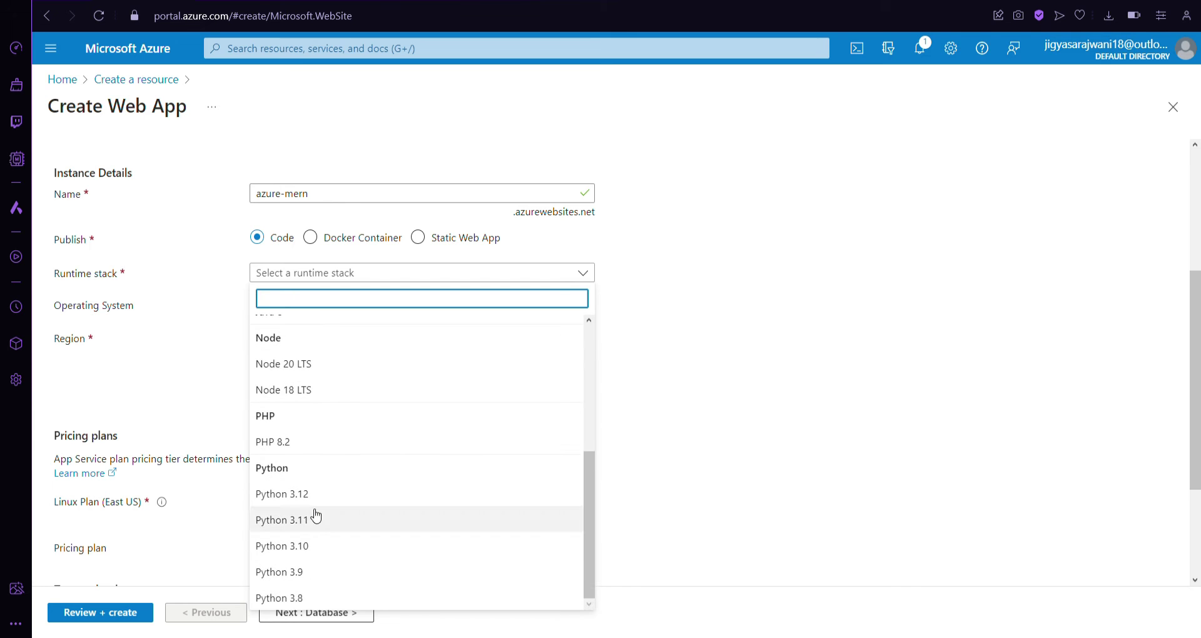
{"action": "scroll", "coordinate": [315, 514], "scroll_direction": "up", "scroll_amount": 3}
{"action": "scroll", "coordinate": [313, 514], "scroll_direction": "down", "scroll_amount": 3}
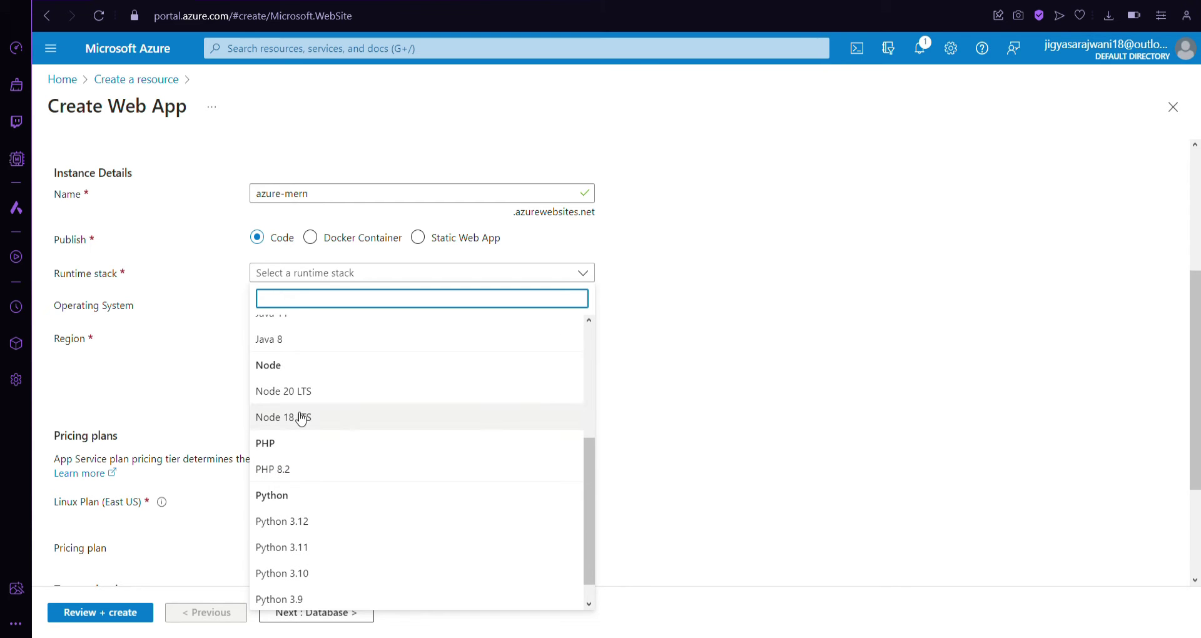
{"action": "left_click", "coordinate": [282, 426]}
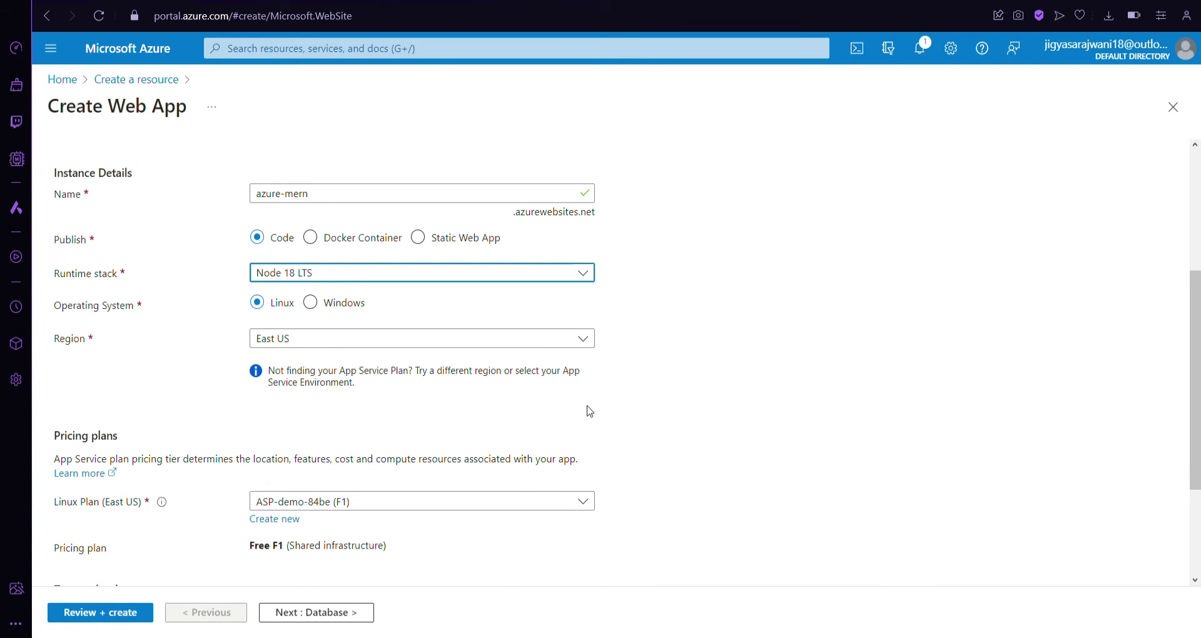
Step: Review the basic settings and set the web app's operating system to Windows
{"action": "scroll", "coordinate": [589, 411], "scroll_direction": "down", "scroll_amount": 1}
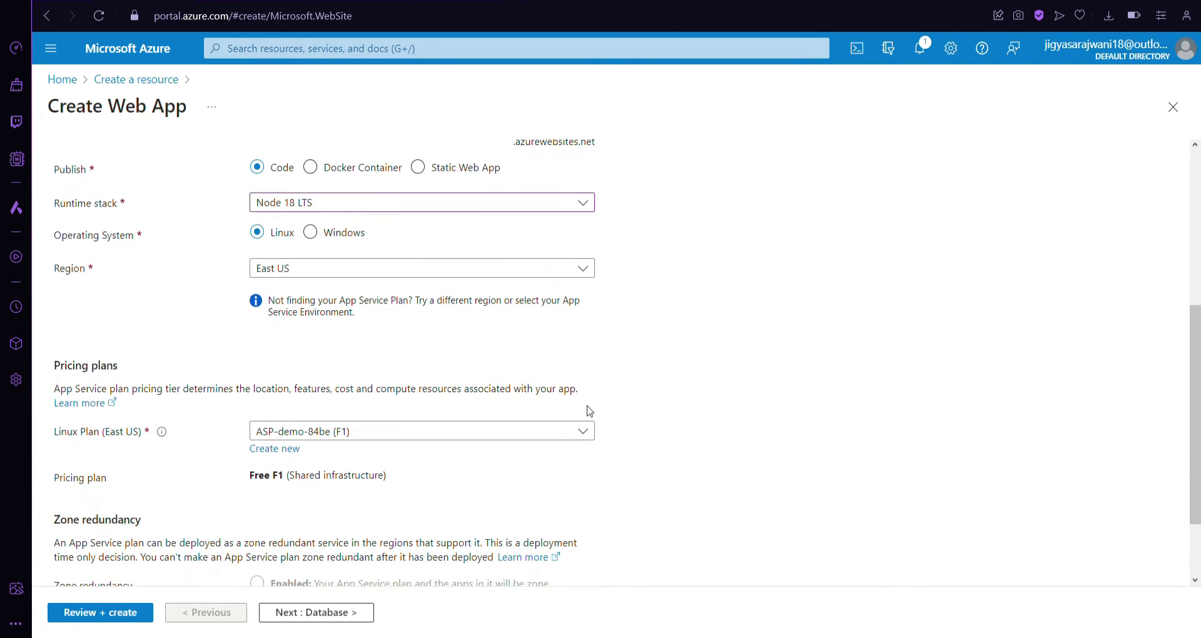
{"action": "scroll", "coordinate": [590, 411], "scroll_direction": "up", "scroll_amount": 2}
{"action": "scroll", "coordinate": [593, 412], "scroll_direction": "up", "scroll_amount": 3}
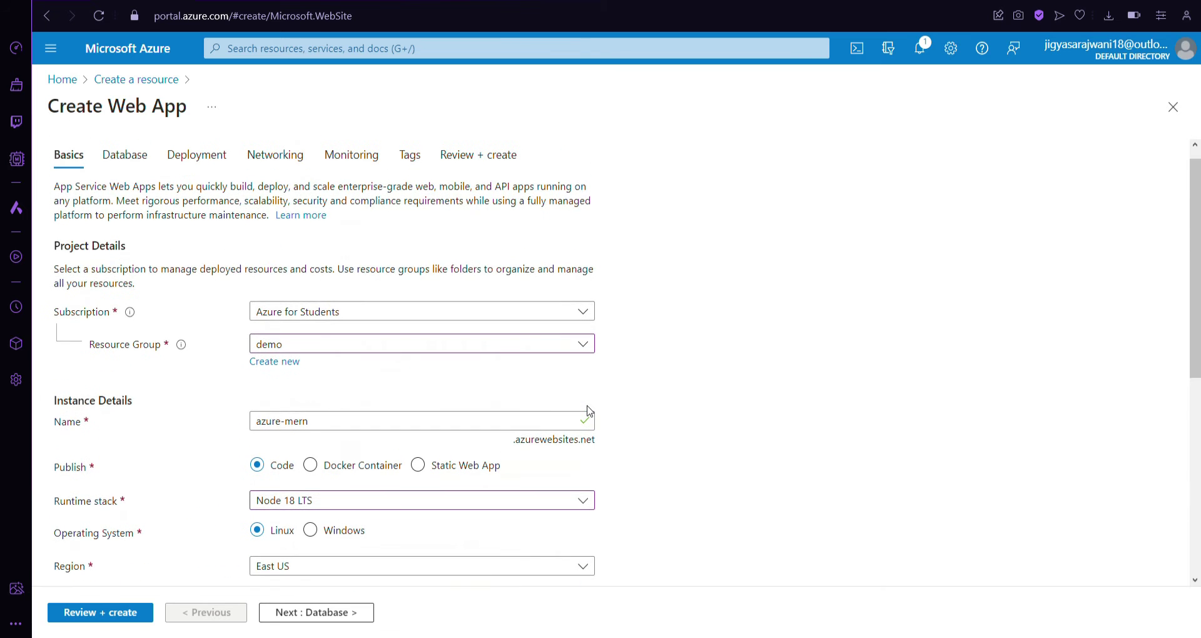
{"action": "scroll", "coordinate": [590, 411], "scroll_direction": "down", "scroll_amount": 4}
{"action": "scroll", "coordinate": [588, 411], "scroll_direction": "down", "scroll_amount": 1}
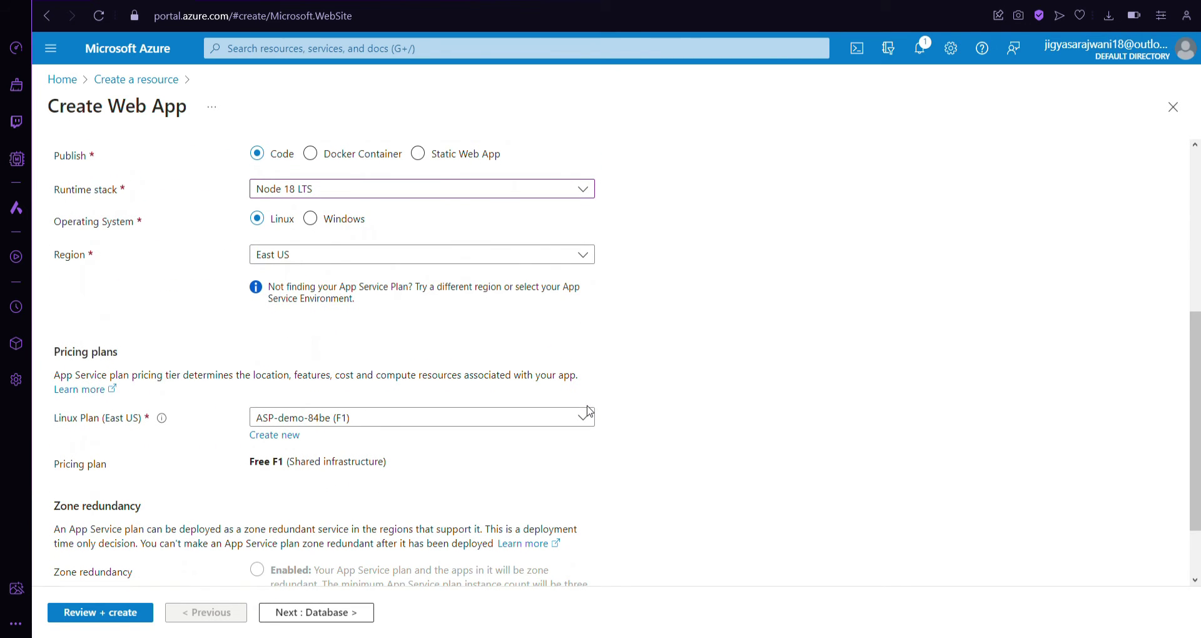
{"action": "left_click", "coordinate": [311, 219]}
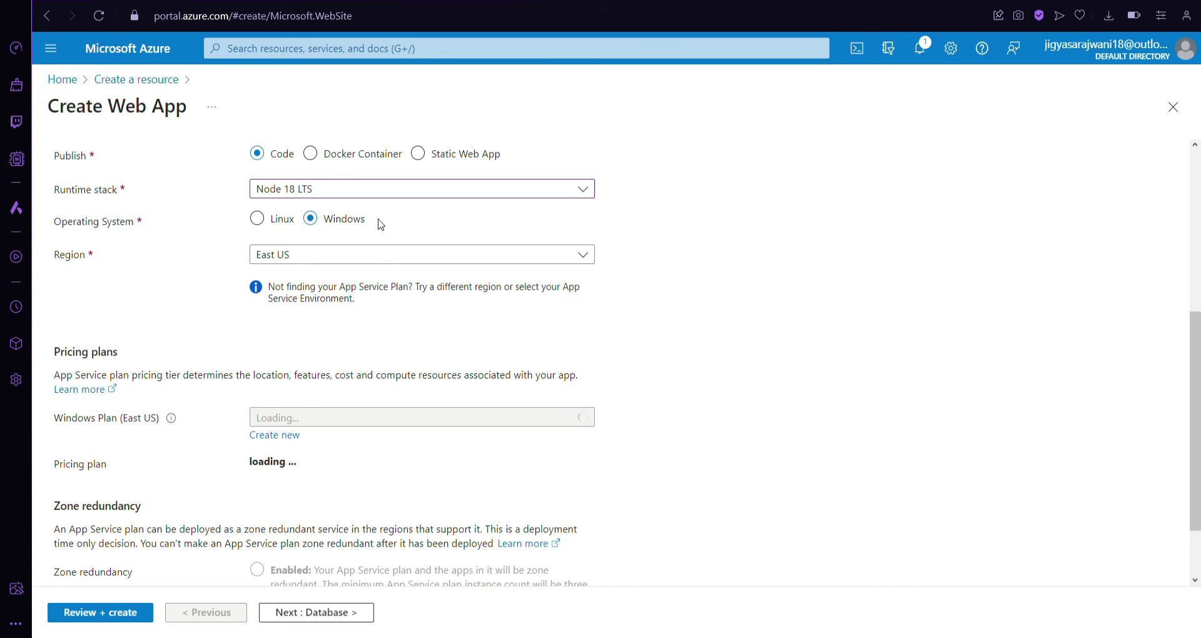
{"action": "scroll", "coordinate": [381, 224], "scroll_direction": "down", "scroll_amount": 1}
{"action": "scroll", "coordinate": [383, 225], "scroll_direction": "down", "scroll_amount": 1}
{"action": "scroll", "coordinate": [382, 225], "scroll_direction": "up", "scroll_amount": 2}
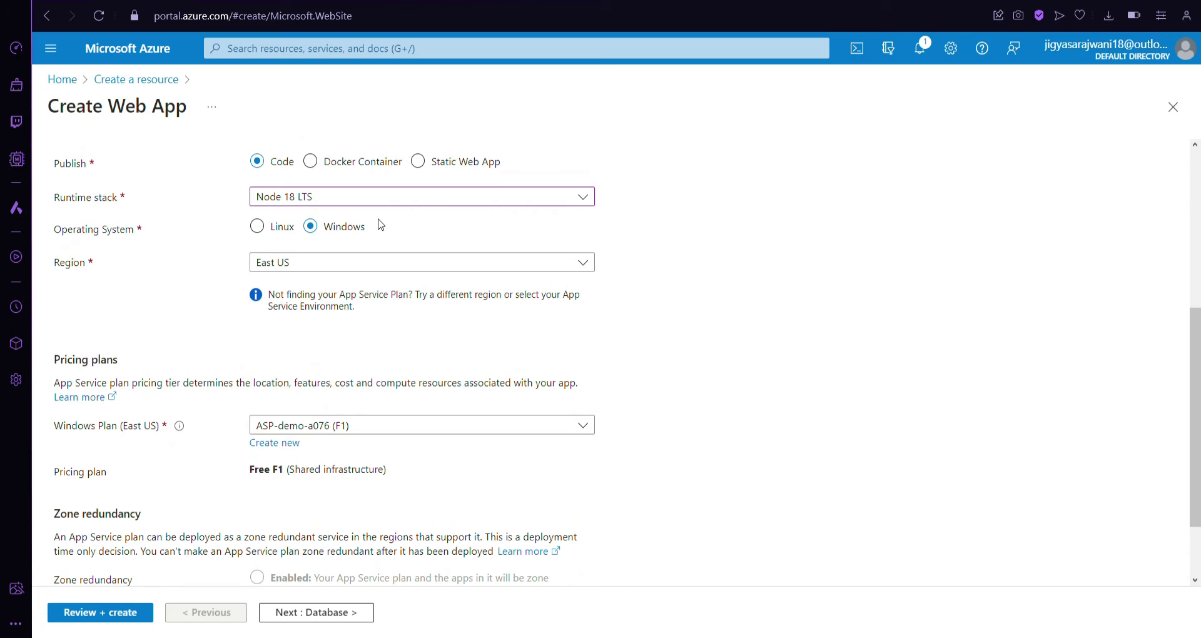
Step: Look through the available regions and check the pricing tier of the selected Windows plan
{"action": "left_click", "coordinate": [306, 268]}
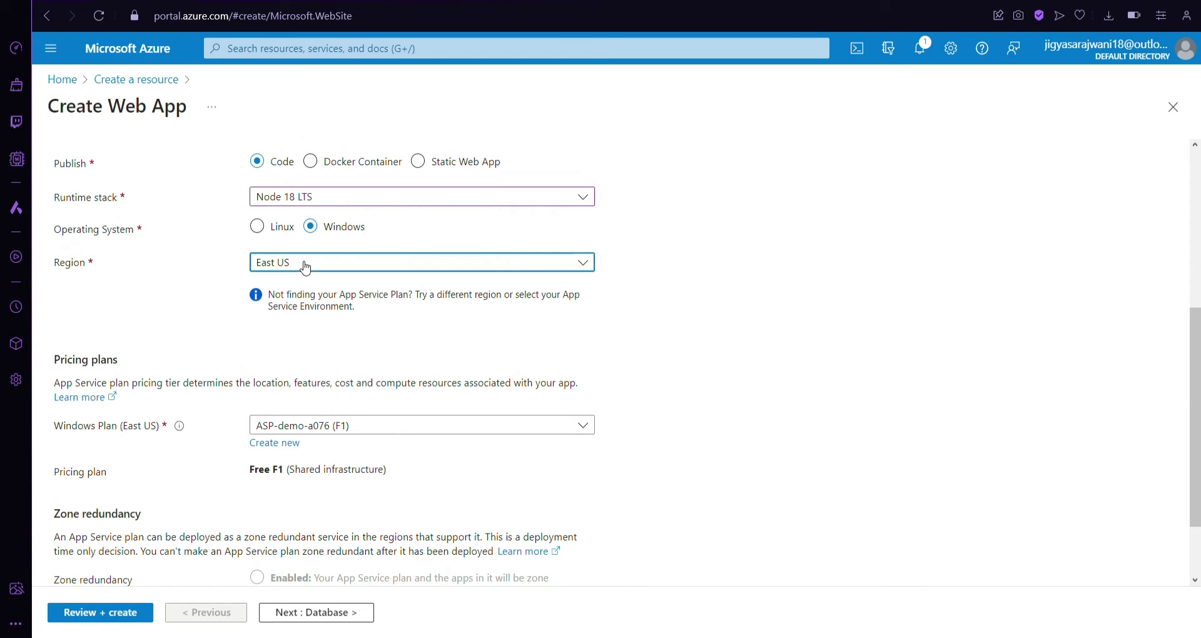
{"action": "scroll", "coordinate": [286, 449], "scroll_direction": "down", "scroll_amount": 1}
{"action": "scroll", "coordinate": [286, 449], "scroll_direction": "down", "scroll_amount": 1}
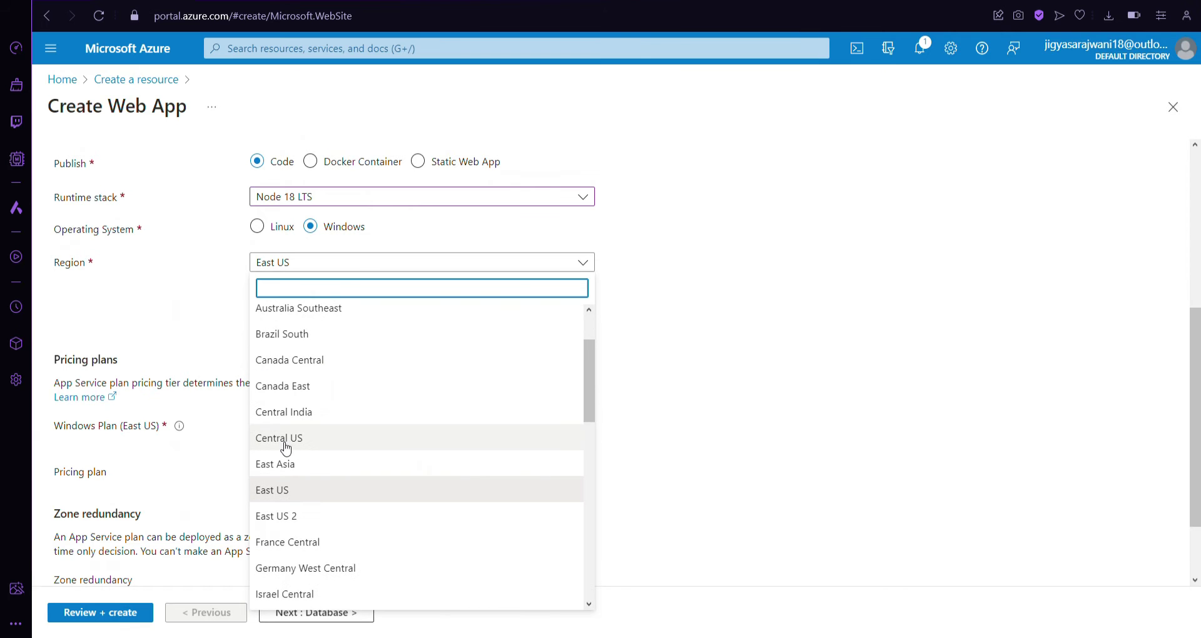
{"action": "left_click", "coordinate": [218, 319]}
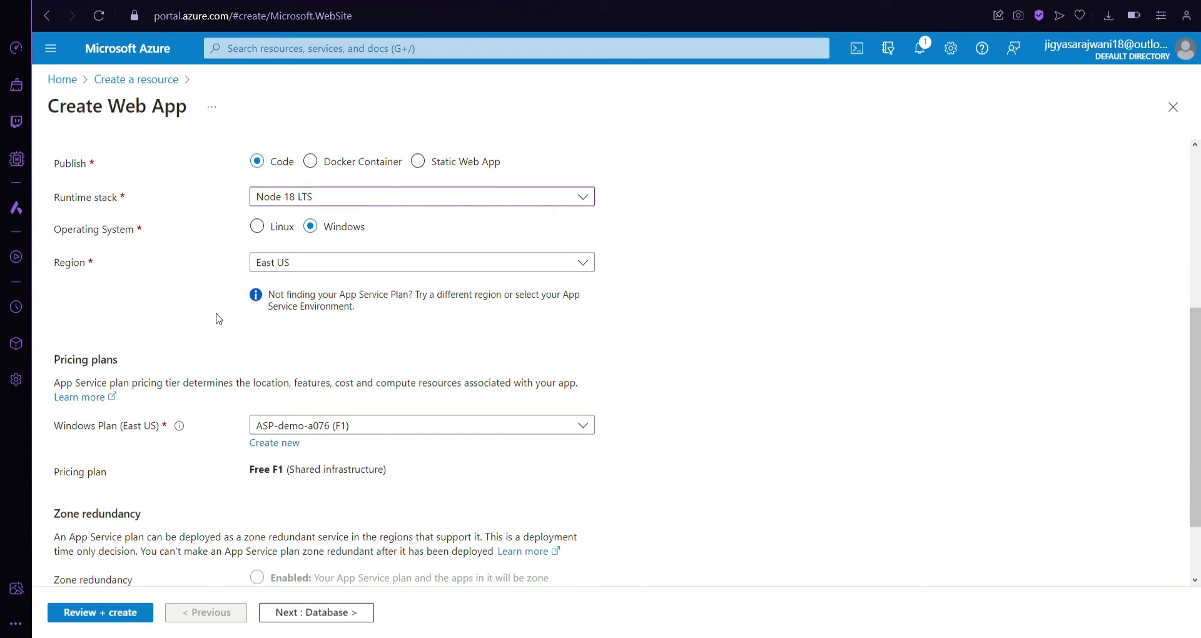
{"action": "scroll", "coordinate": [262, 327], "scroll_direction": "down", "scroll_amount": 1}
{"action": "scroll", "coordinate": [267, 328], "scroll_direction": "down", "scroll_amount": 2}
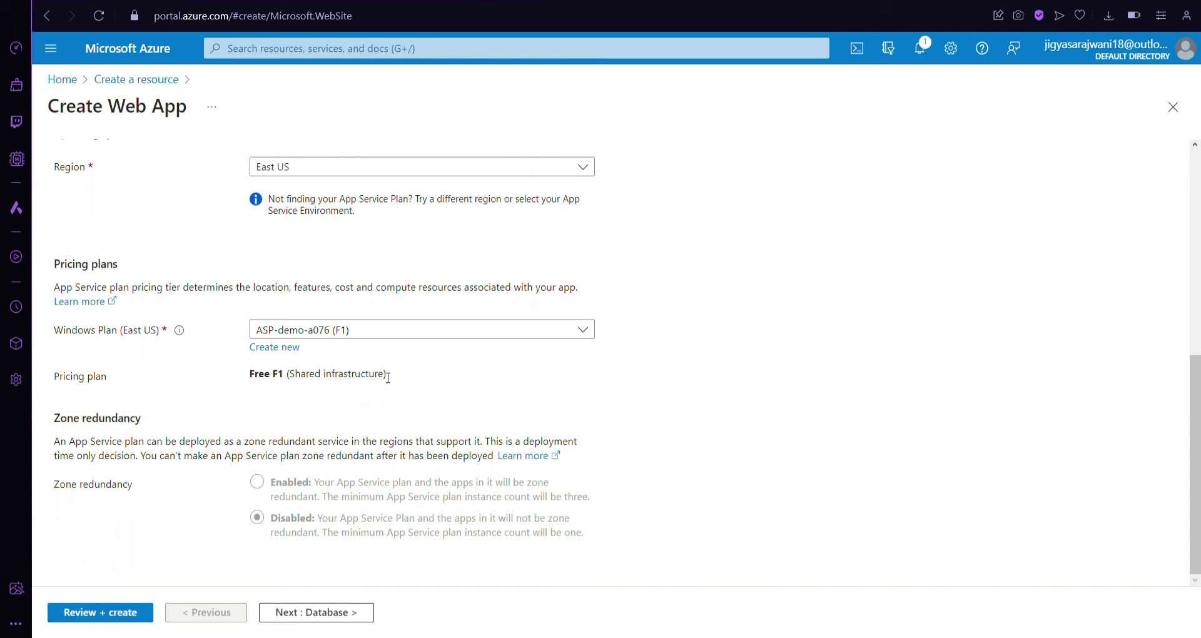
{"action": "left_click_drag", "start_coordinate": [386, 376], "coordinate": [259, 378]}
{"action": "left_click", "coordinate": [291, 392]}
Step: Validate and create the azure-mern web app, dismiss the notifications and check the deployment progress
{"action": "left_click", "coordinate": [130, 618]}
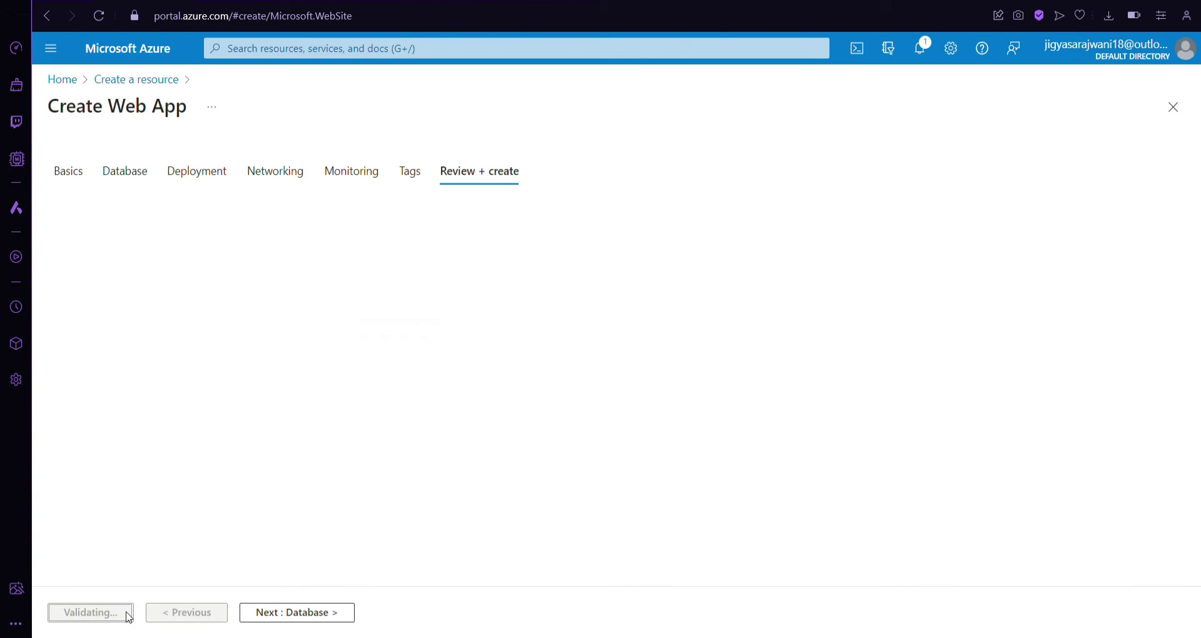
{"action": "left_click", "coordinate": [84, 618]}
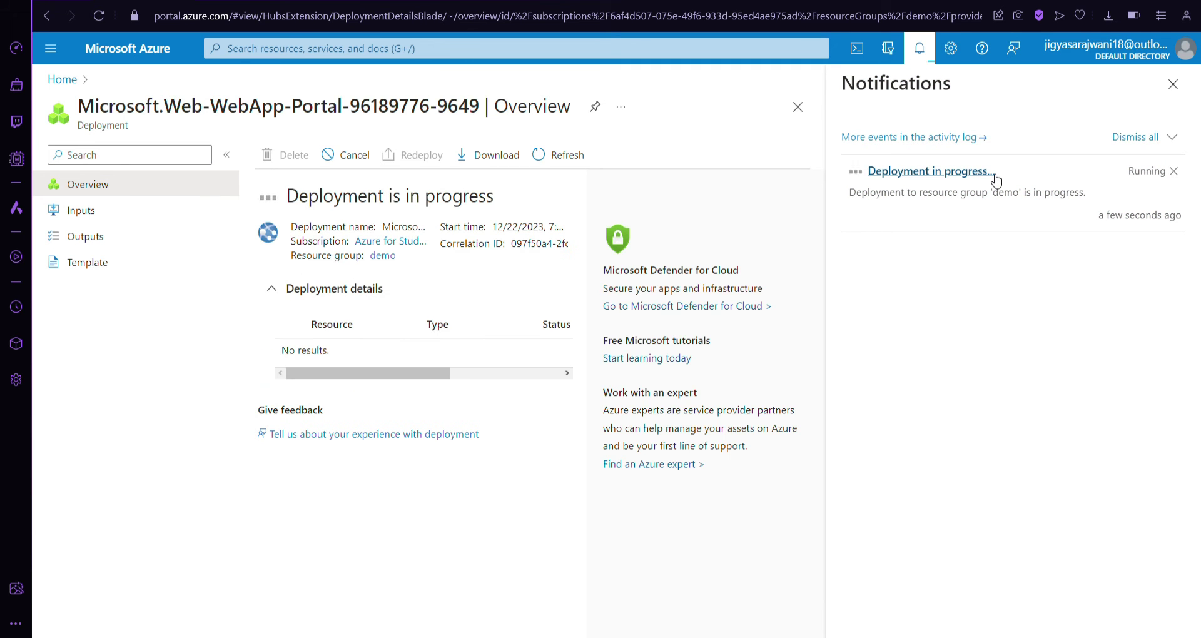
{"action": "left_click", "coordinate": [1185, 94]}
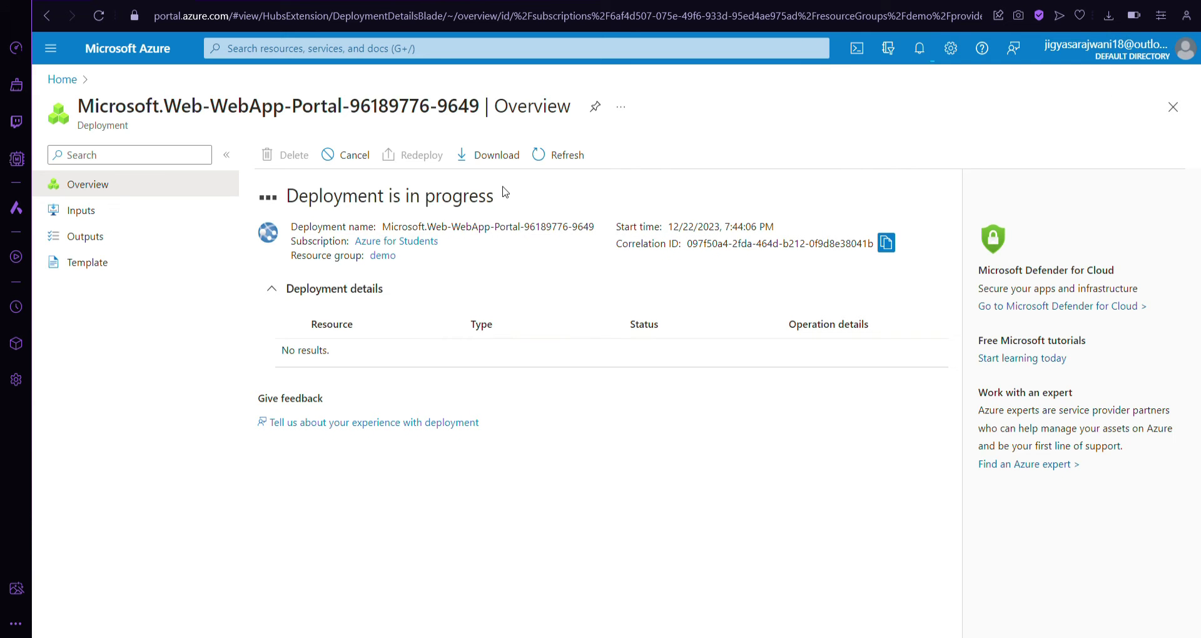
{"action": "left_click_drag", "start_coordinate": [293, 201], "coordinate": [499, 208]}
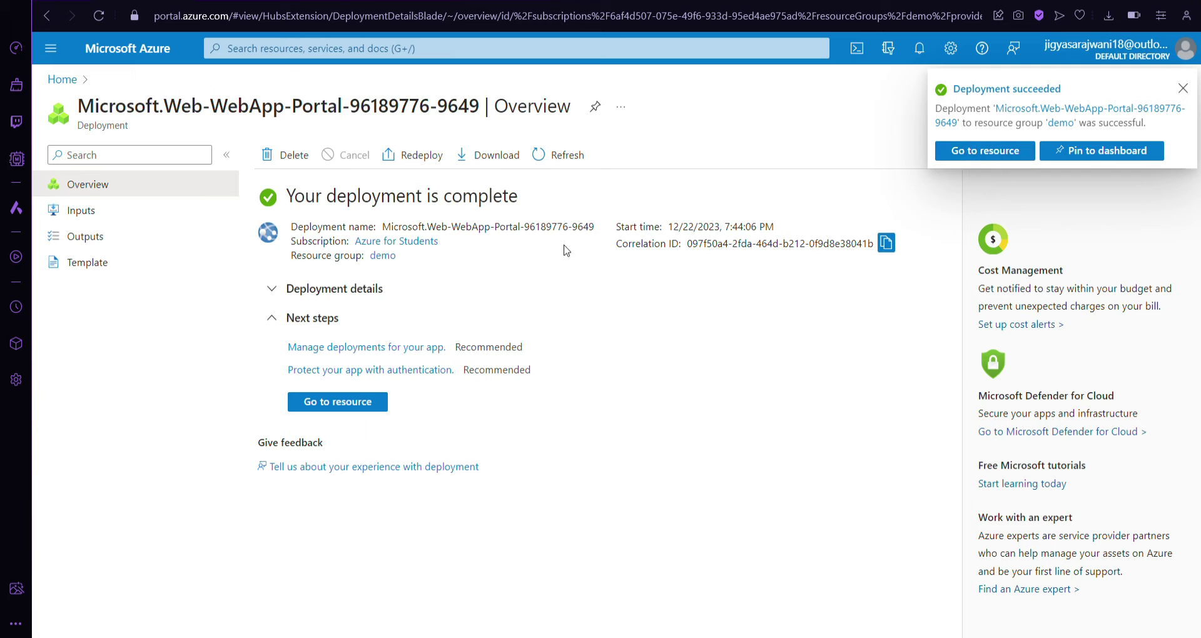
Step: Open the deployed azure-mern resource, examine its status and default domain page, and return to its overview
{"action": "left_click", "coordinate": [353, 407]}
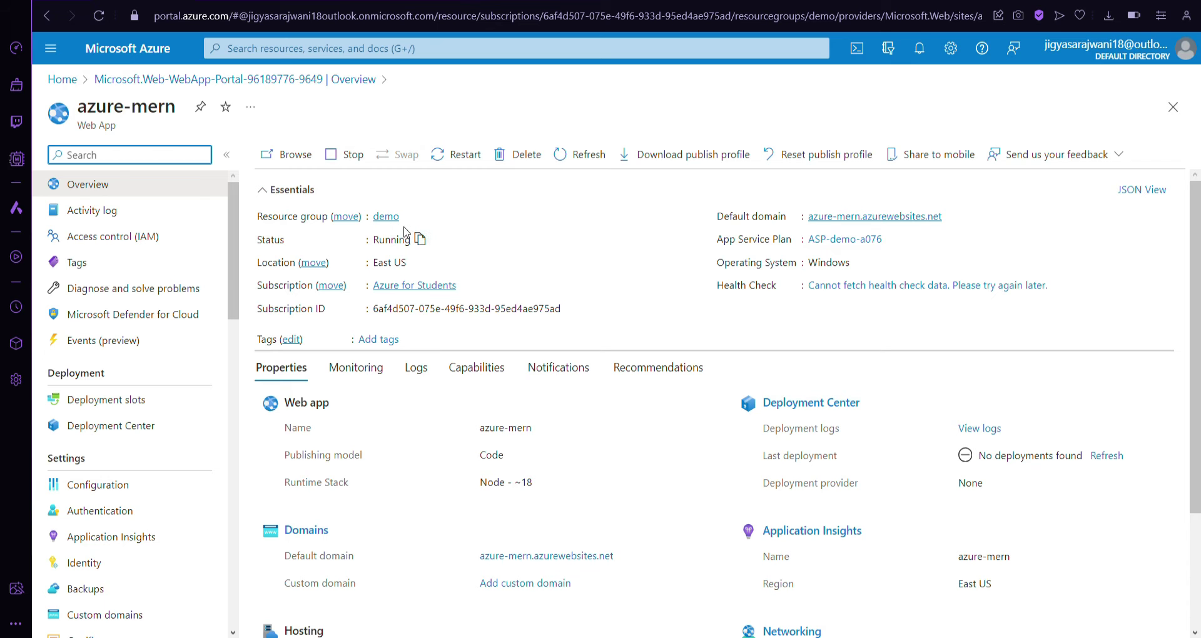
{"action": "left_click_drag", "start_coordinate": [373, 241], "coordinate": [405, 241]}
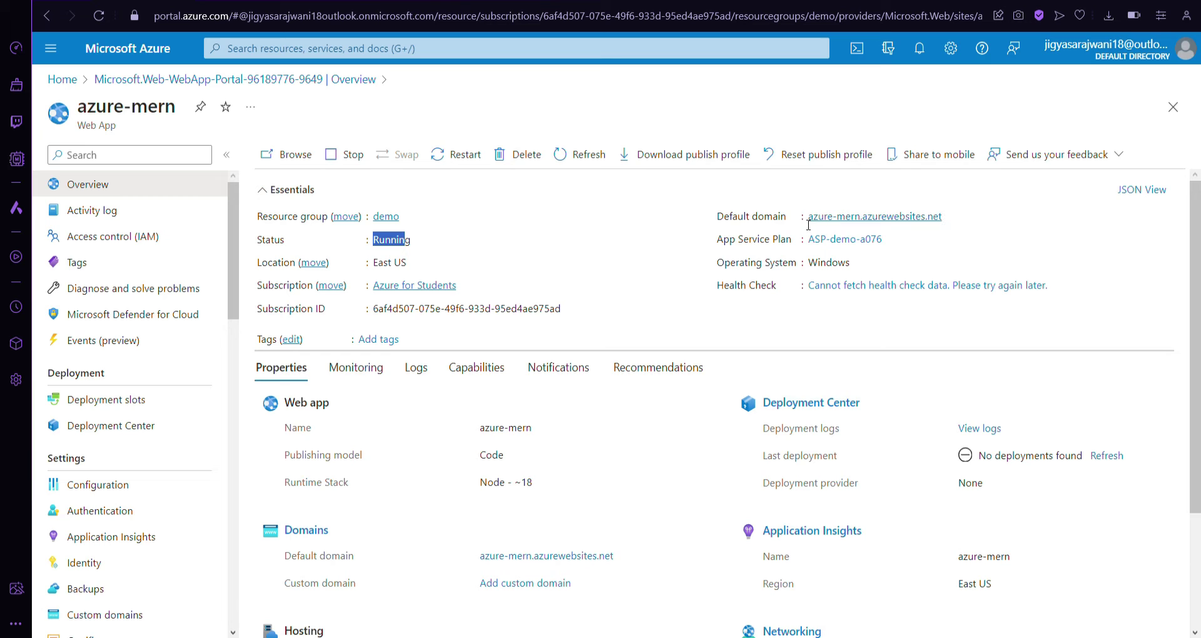
{"action": "left_click", "coordinate": [851, 219]}
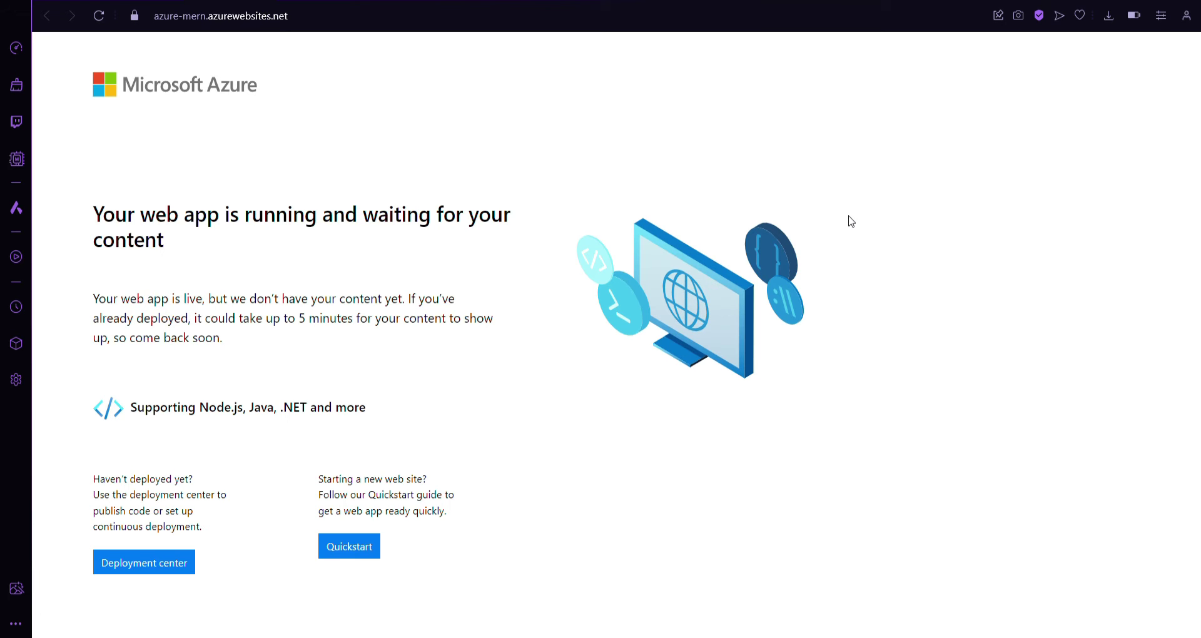
{"action": "mouse_move", "coordinate": [95, 219]}
{"action": "left_mouse_down"}
{"action": "mouse_move", "coordinate": [141, 216]}
{"action": "mouse_move", "coordinate": [183, 249]}
{"action": "mouse_move", "coordinate": [81, 209]}
{"action": "left_mouse_up"}
{"action": "left_click", "coordinate": [183, 247]}
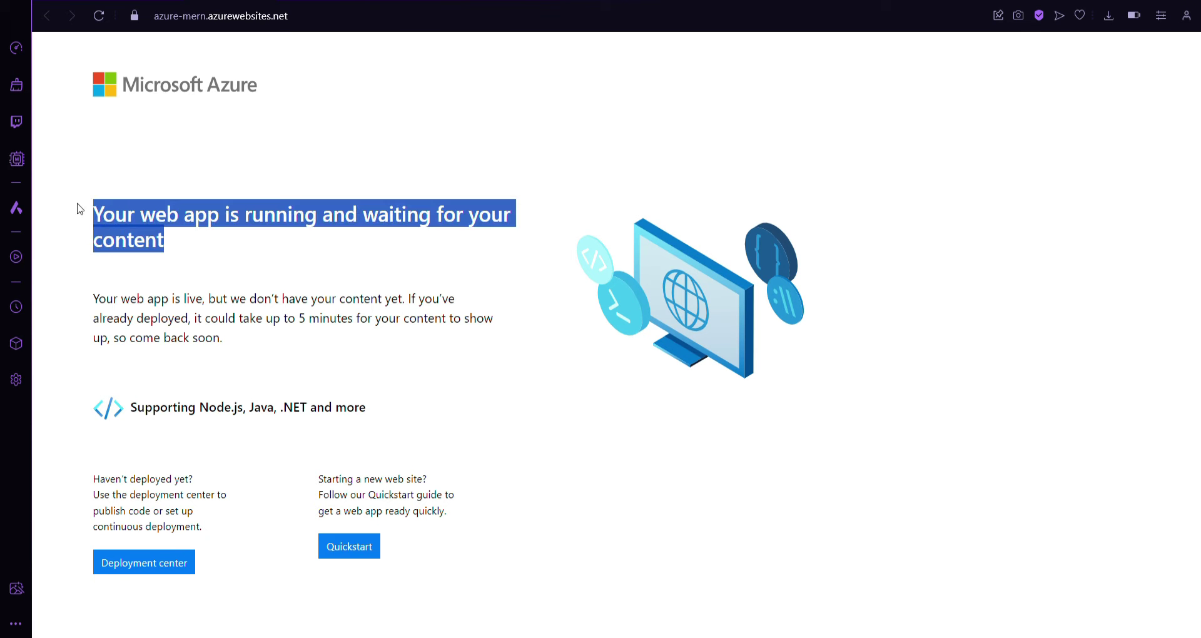
{"action": "left_click", "coordinate": [195, 256]}
{"action": "left_click_drag", "start_coordinate": [196, 257], "coordinate": [103, 226]}
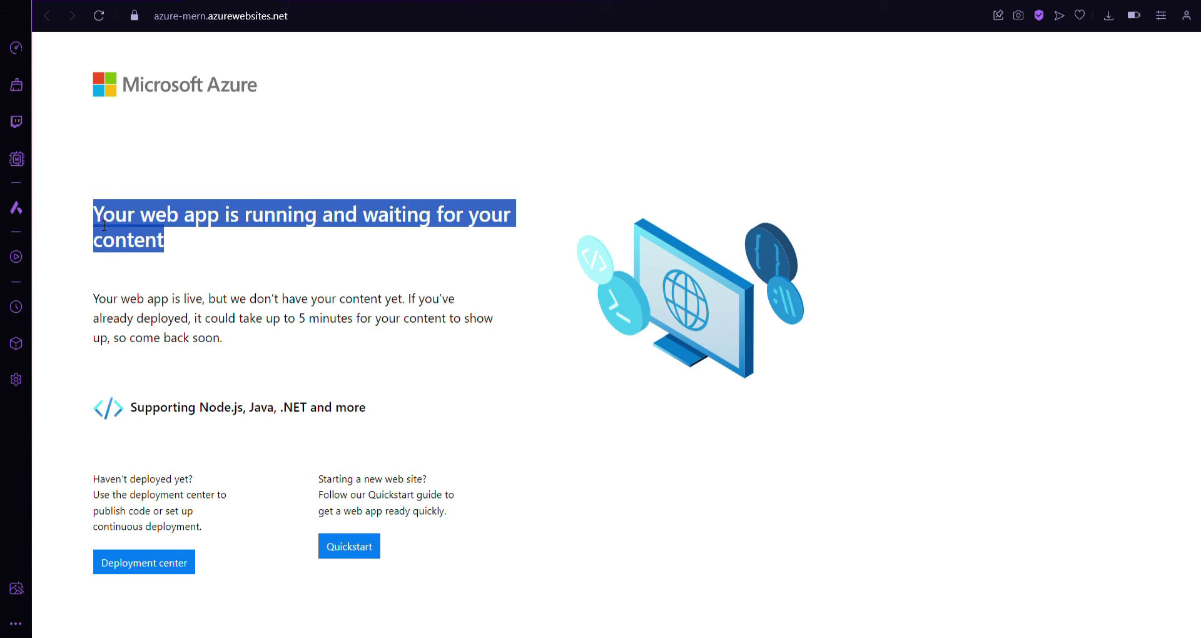
{"action": "left_click", "coordinate": [169, 246]}
{"action": "key", "text": "ctrl+Tab"}
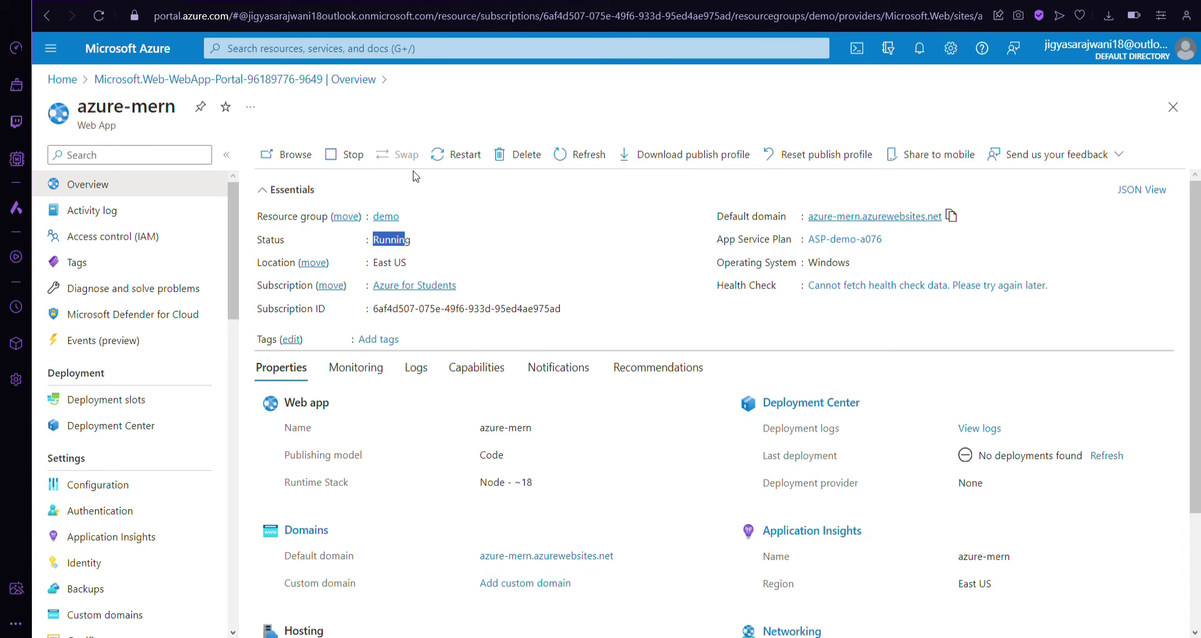
Step: Switch to the RoomBooking project in Visual Studio Code and inspect its controllers folder
{"action": "left_click", "coordinate": [605, 347]}
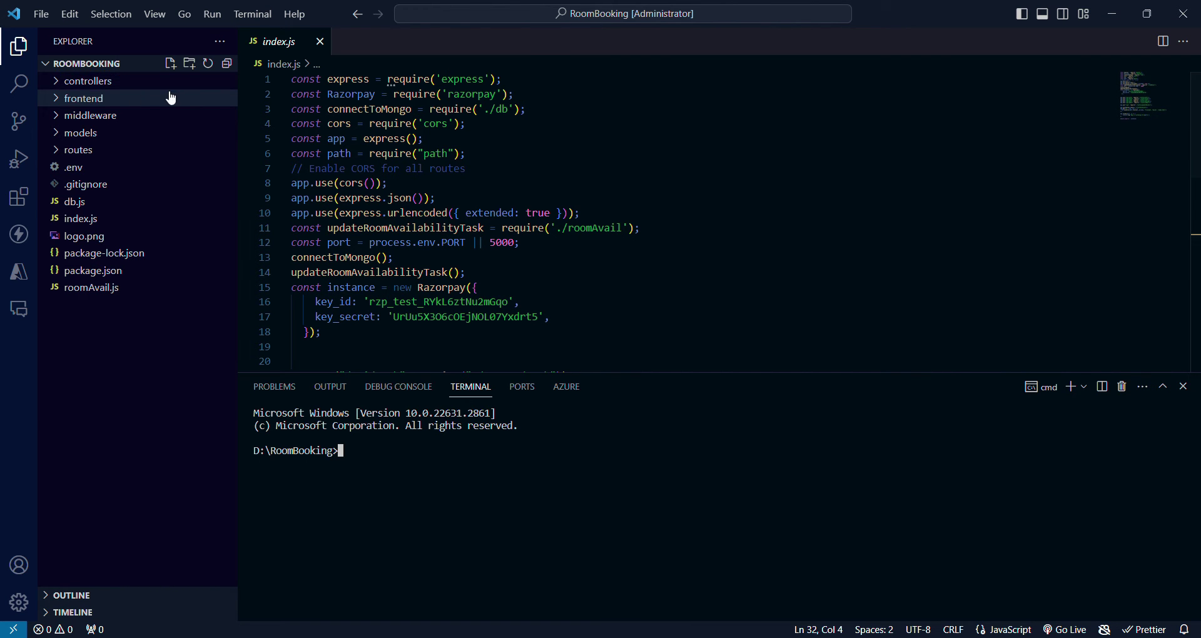
{"action": "left_click", "coordinate": [68, 90]}
{"action": "left_click", "coordinate": [67, 83]}
{"action": "left_click", "coordinate": [68, 82]}
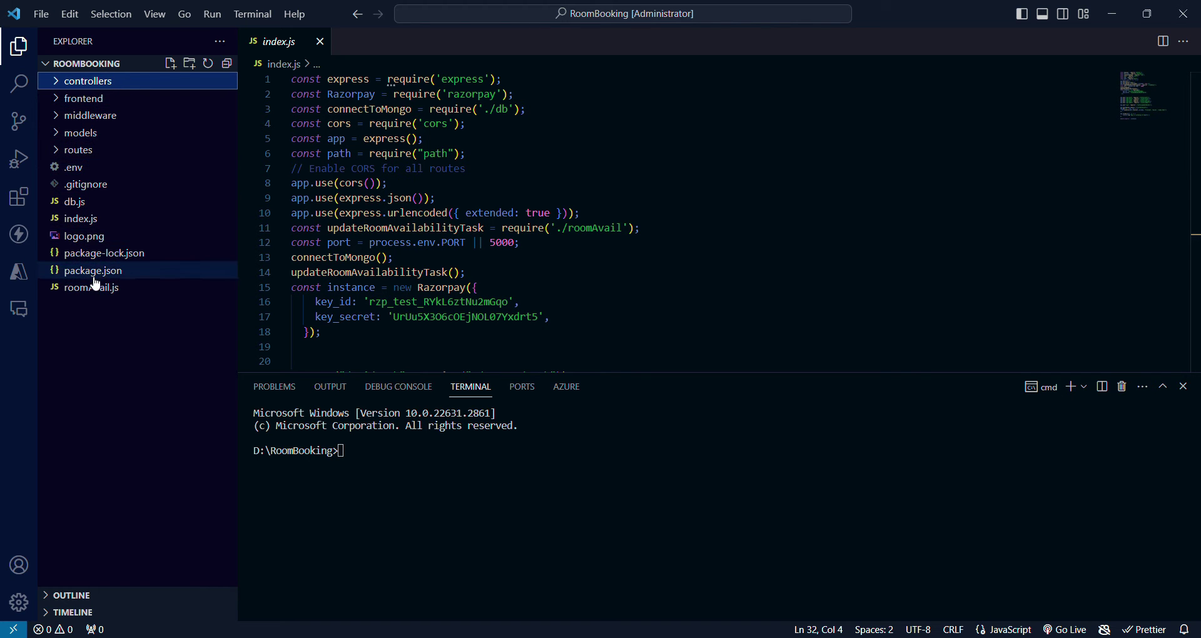
Step: Look inside the frontend folder and review the lines in index.js that serve the static frontend build
{"action": "left_click", "coordinate": [92, 100]}
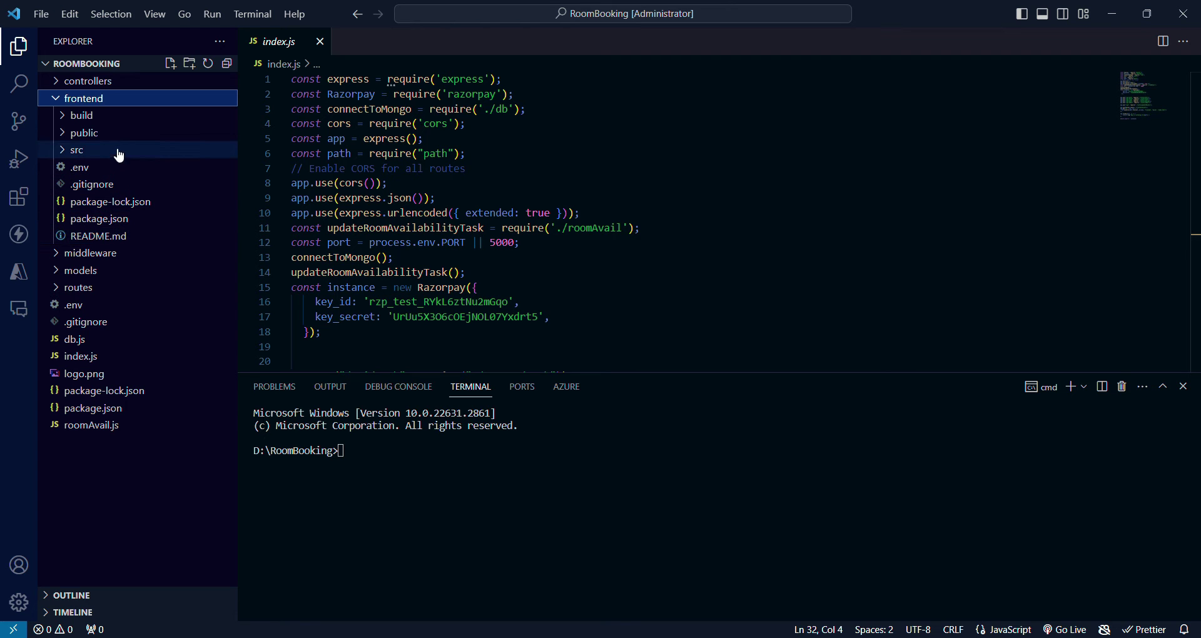
{"action": "left_click", "coordinate": [84, 100]}
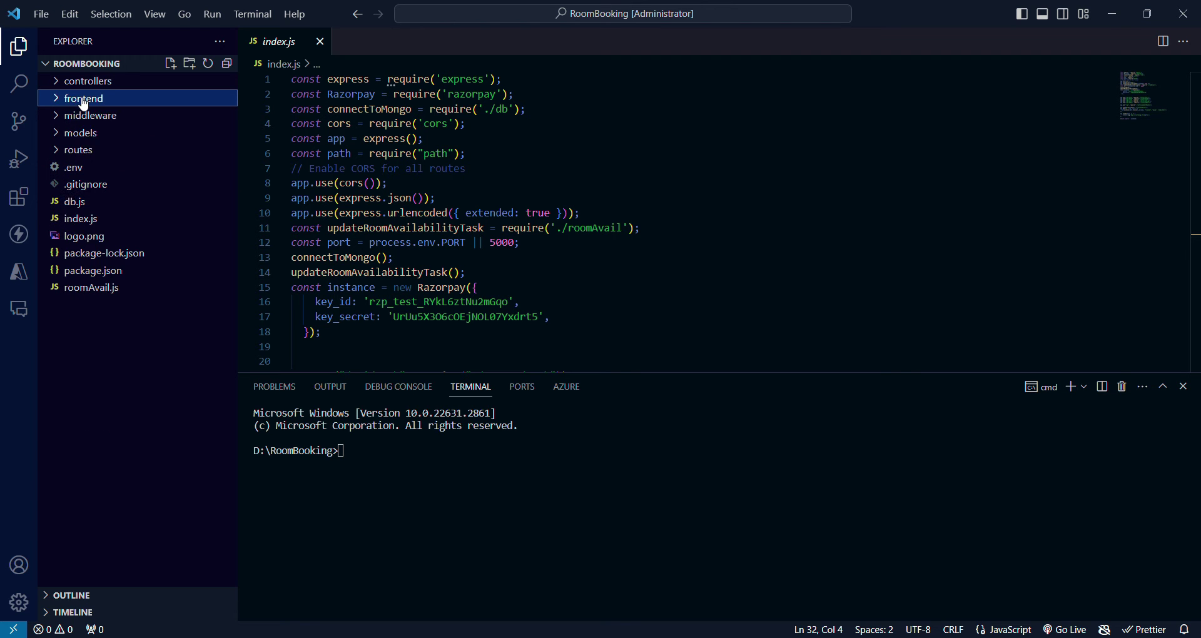
{"action": "left_click", "coordinate": [122, 226]}
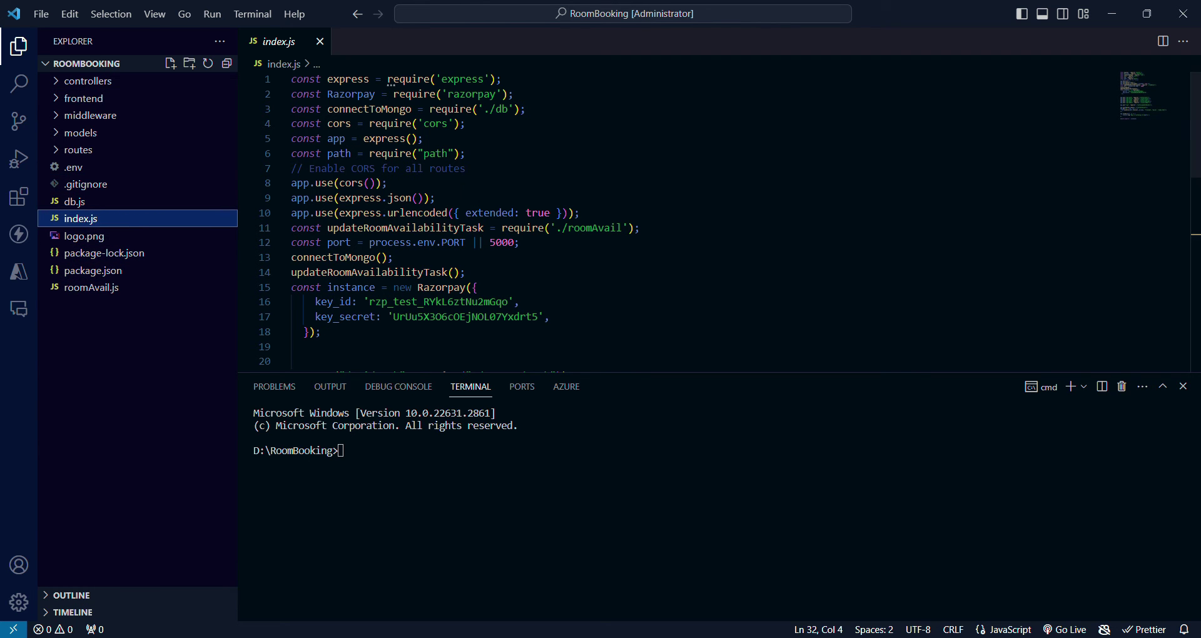
{"action": "scroll", "coordinate": [676, 219], "scroll_direction": "down", "scroll_amount": 8}
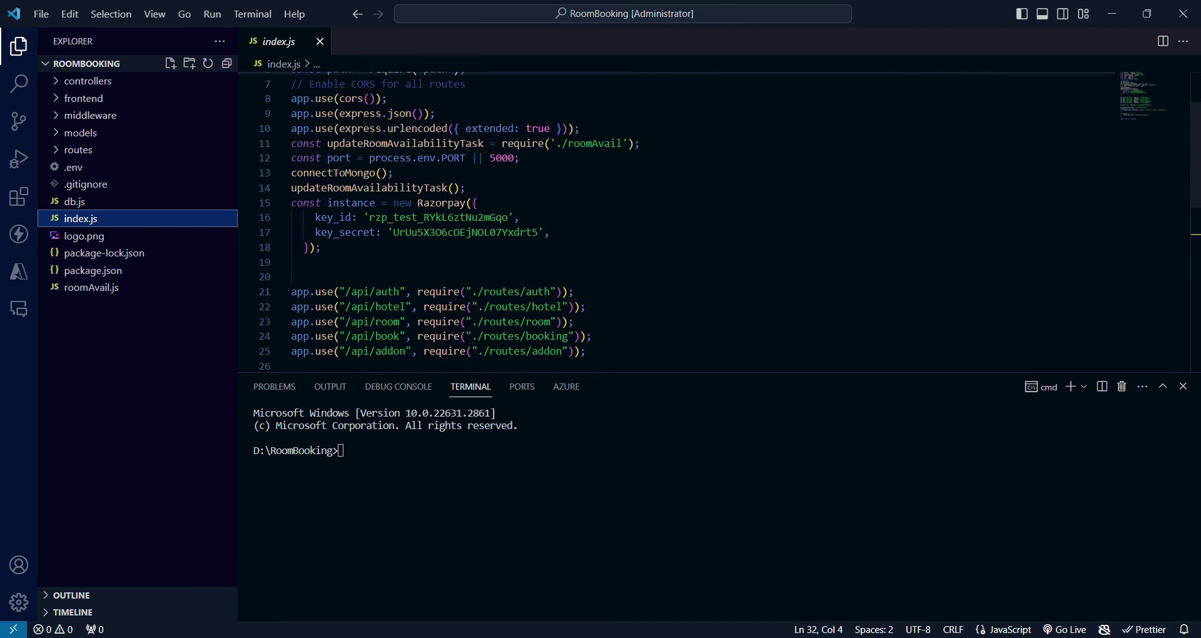
{"action": "scroll", "coordinate": [377, 230], "scroll_direction": "up", "scroll_amount": 2}
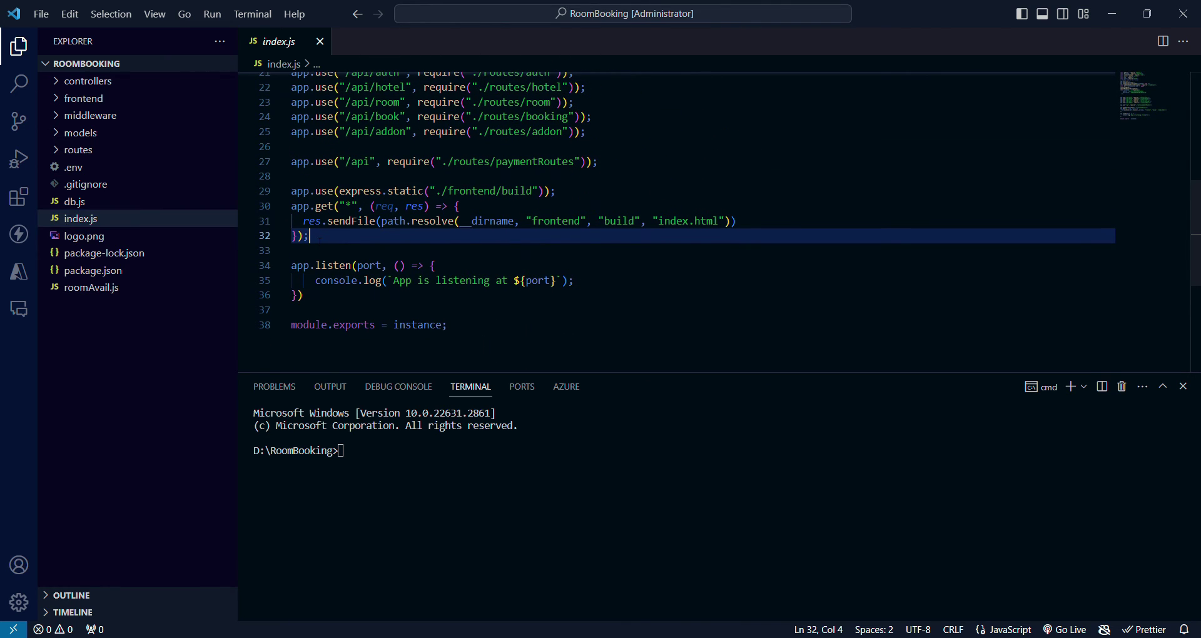
{"action": "left_click_drag", "start_coordinate": [320, 240], "coordinate": [292, 190]}
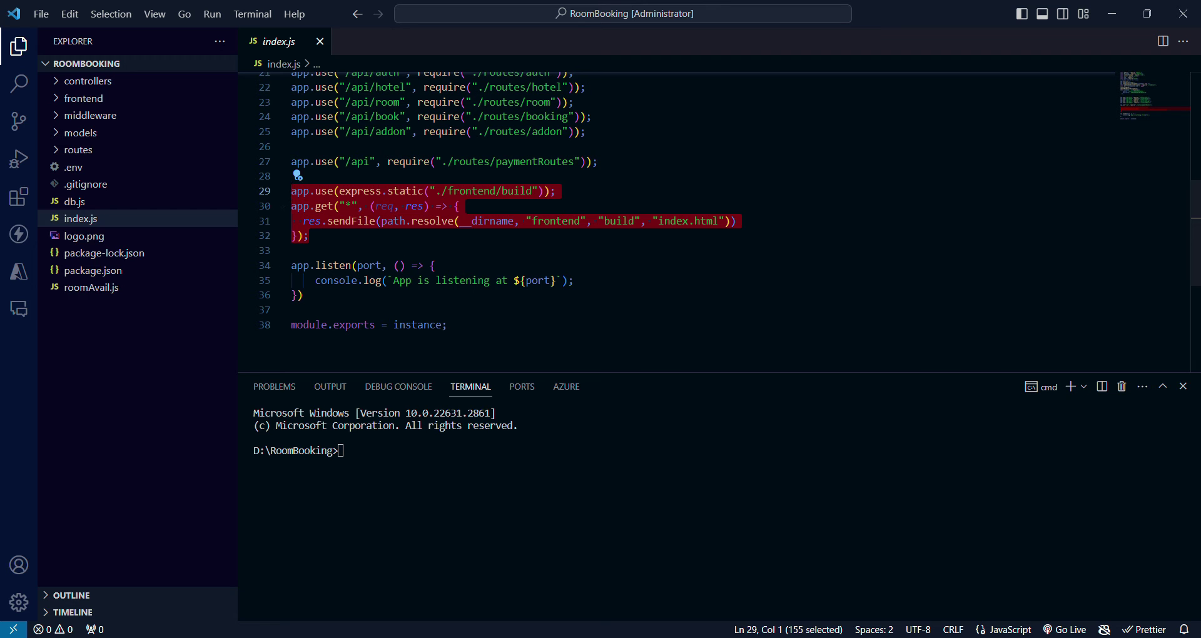
{"action": "left_click", "coordinate": [309, 235]}
{"action": "left_click_drag", "start_coordinate": [305, 296], "coordinate": [292, 191]}
{"action": "left_click", "coordinate": [309, 236]}
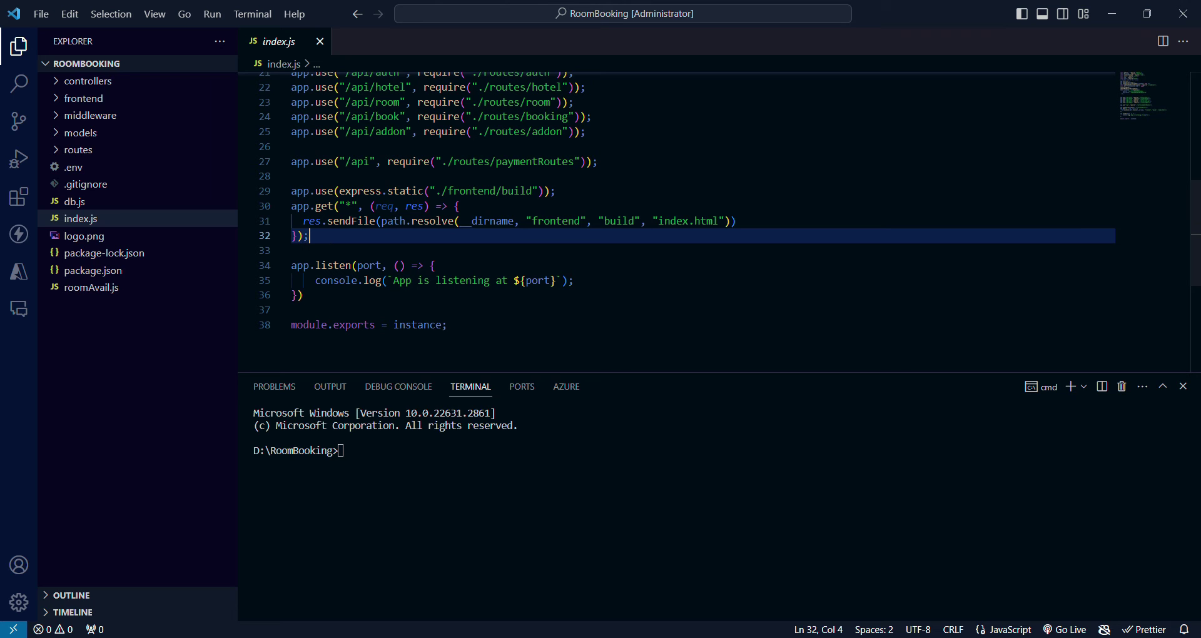
Step: Examine the index.html path and the catch-all route around it in index.js
{"action": "double_click", "coordinate": [709, 221]}
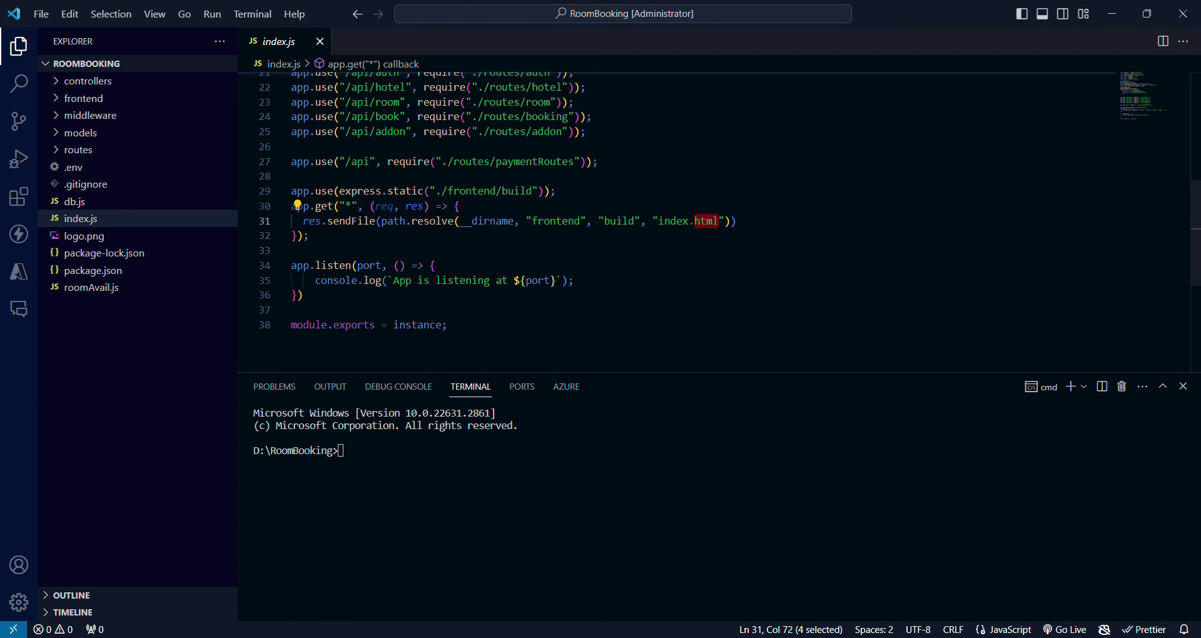
{"action": "double_click", "coordinate": [674, 221]}
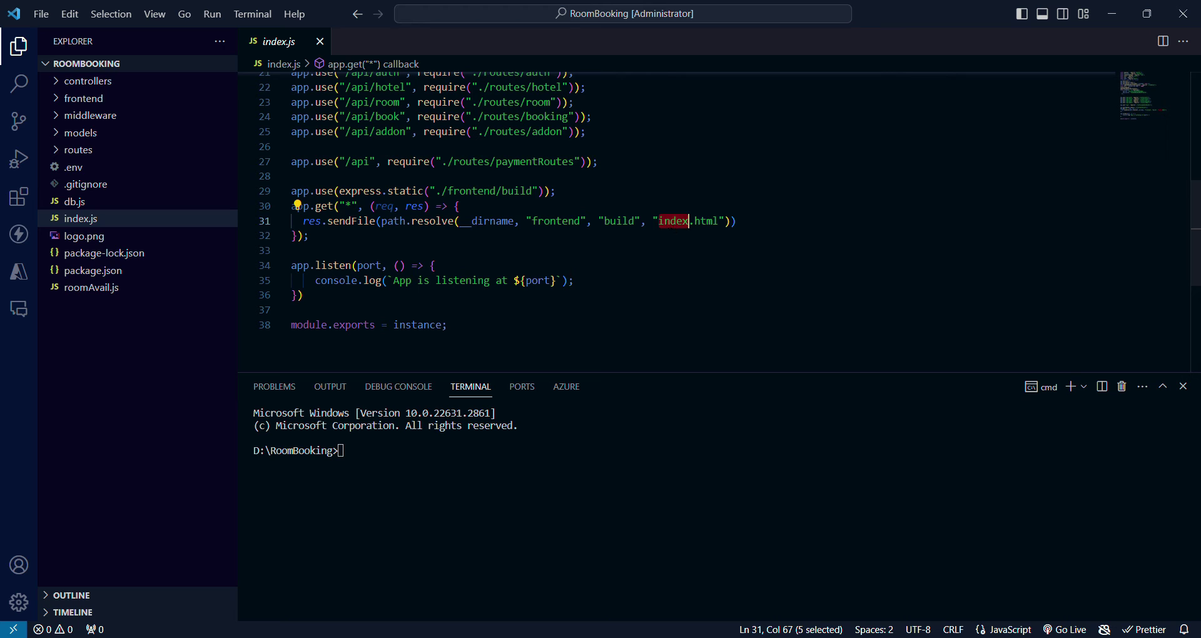
{"action": "left_click", "coordinate": [676, 236]}
{"action": "left_click_drag", "start_coordinate": [659, 221], "coordinate": [719, 221]}
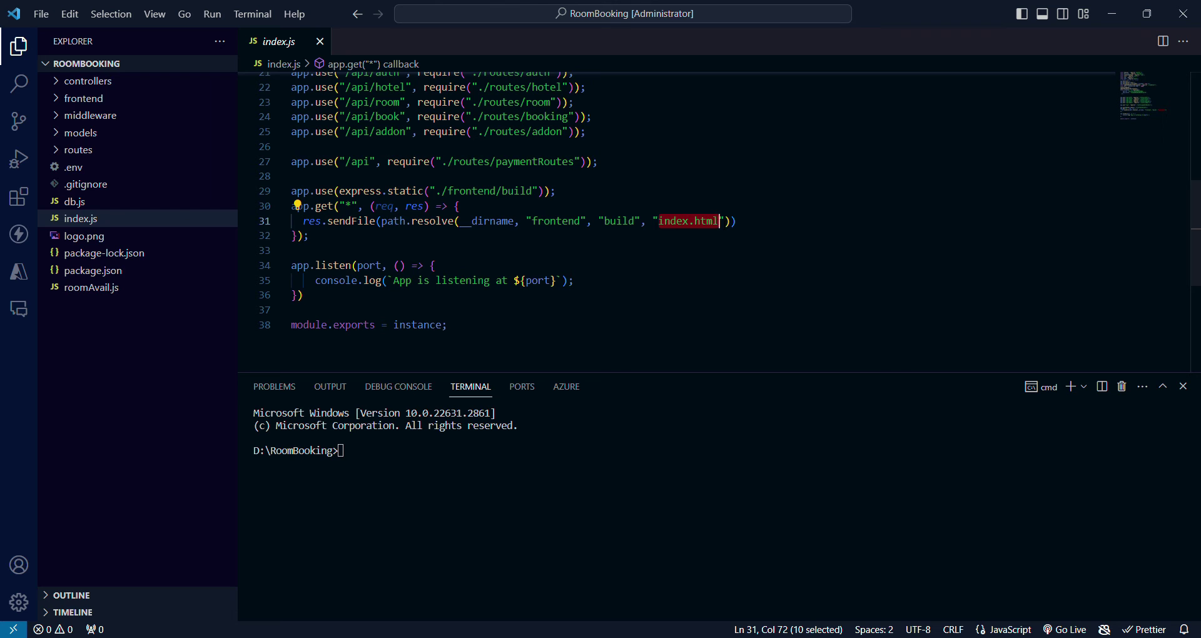
{"action": "left_click", "coordinate": [718, 236]}
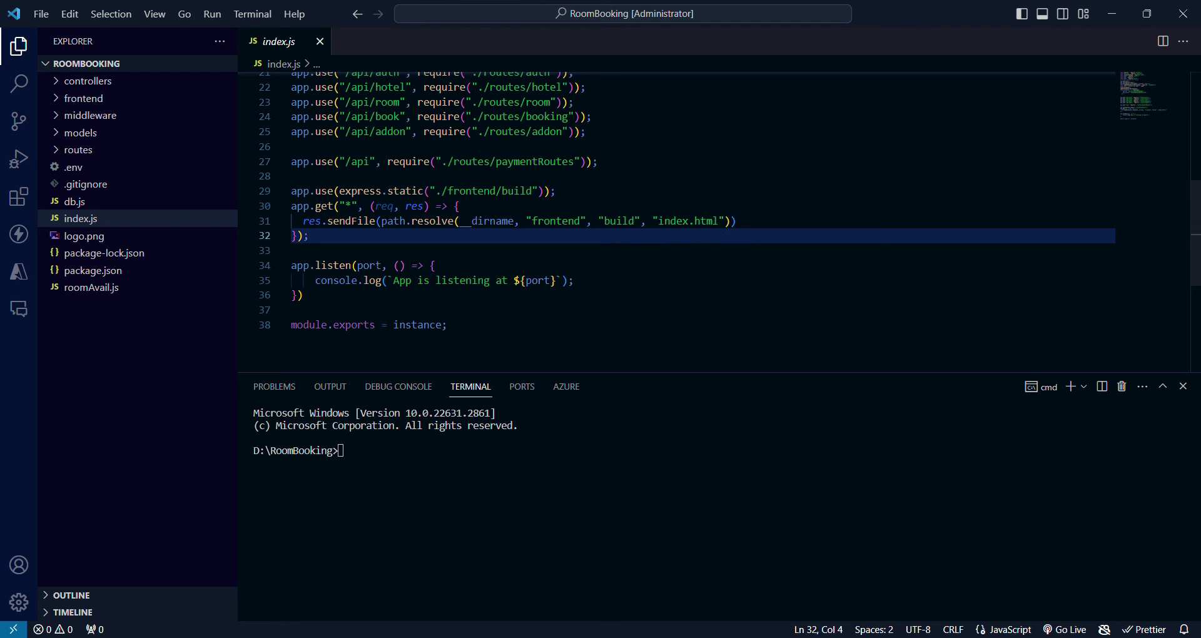
{"action": "left_click_drag", "start_coordinate": [310, 236], "coordinate": [283, 197]}
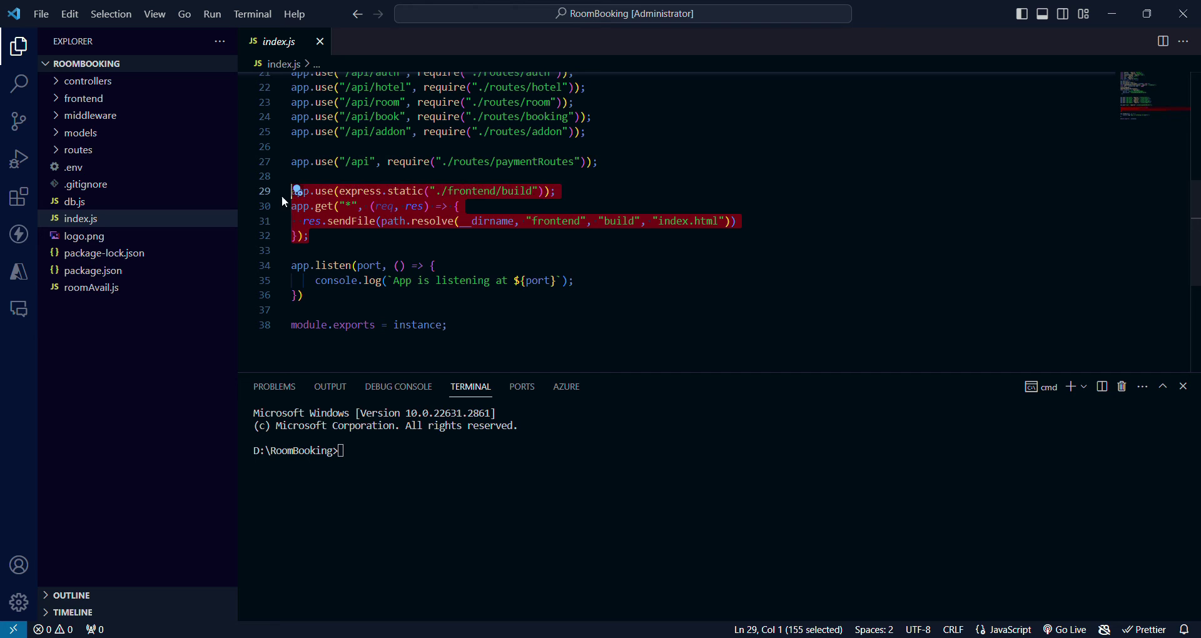
{"action": "left_click", "coordinate": [351, 236]}
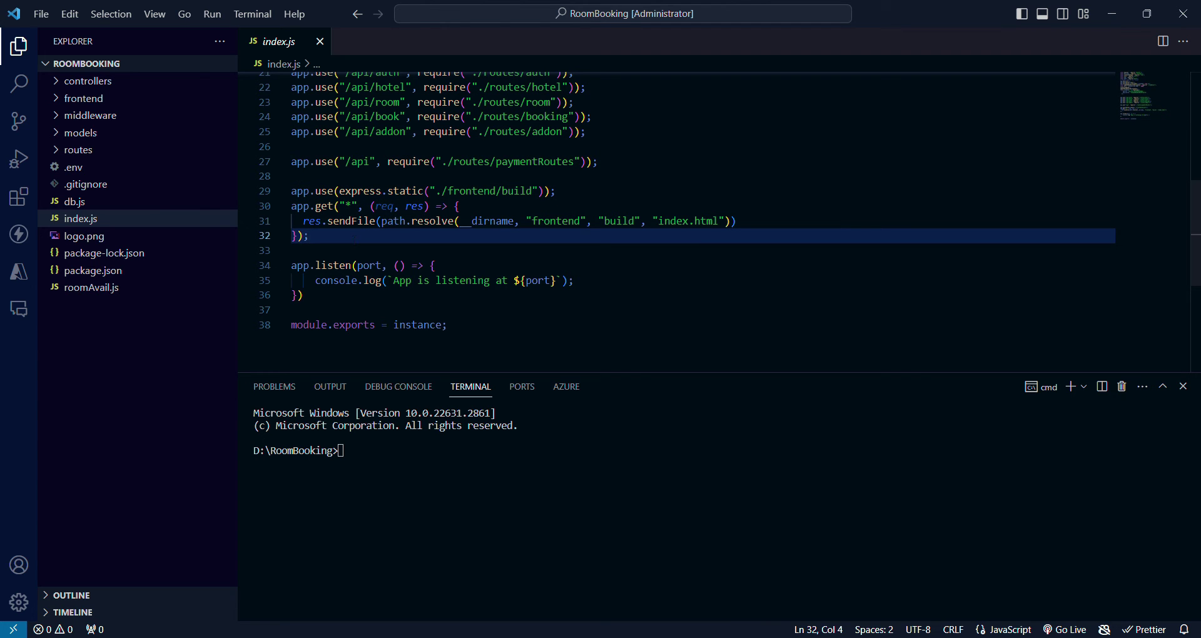
Step: Open the frontend folder's .env file and examine the URL assigned to REACT_APP_API_ADDRESS
{"action": "left_click", "coordinate": [101, 100]}
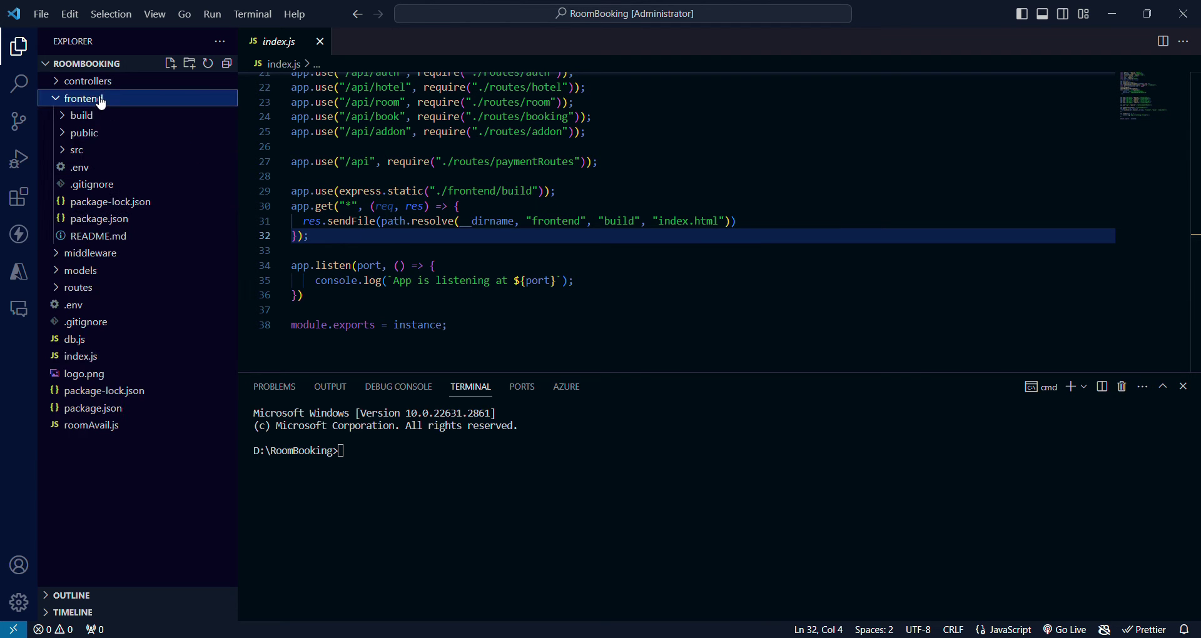
{"action": "left_click", "coordinate": [86, 172]}
{"action": "left_click", "coordinate": [447, 125]}
{"action": "left_click_drag", "start_coordinate": [642, 80], "coordinate": [431, 80]}
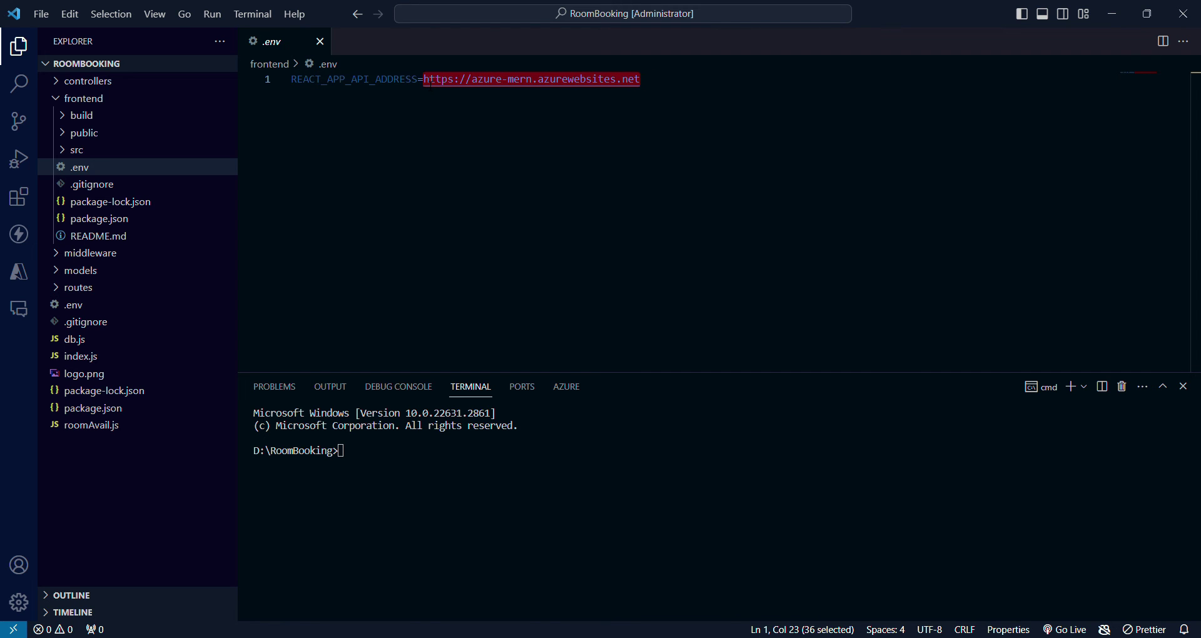
{"action": "left_click", "coordinate": [518, 125]}
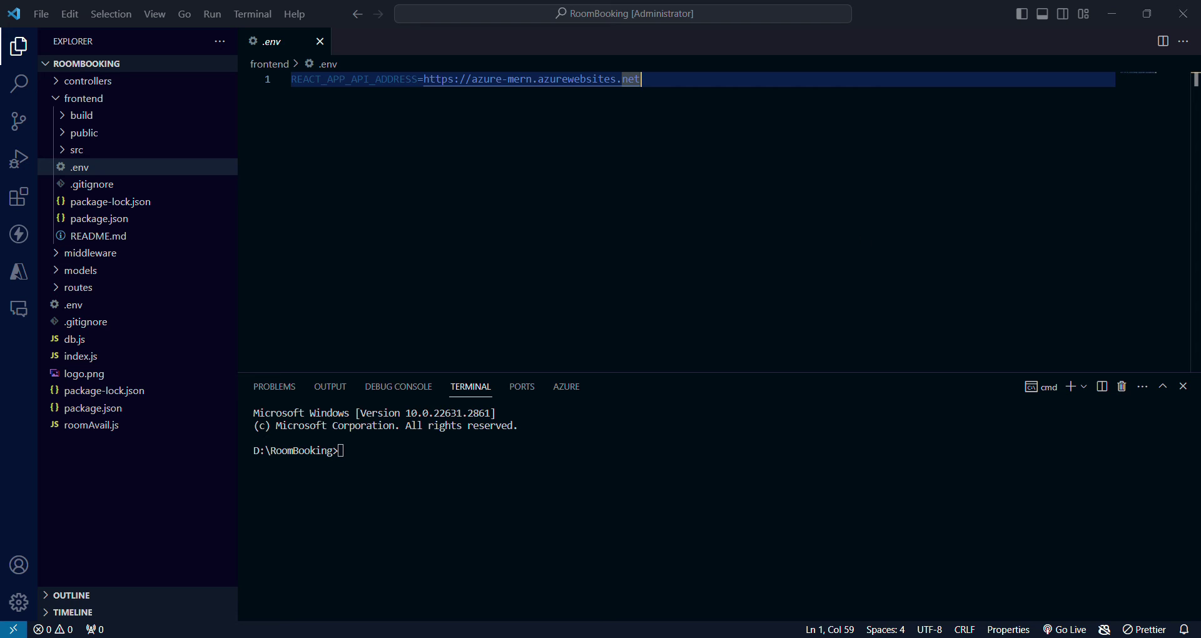
{"action": "left_click_drag", "start_coordinate": [661, 81], "coordinate": [424, 79]}
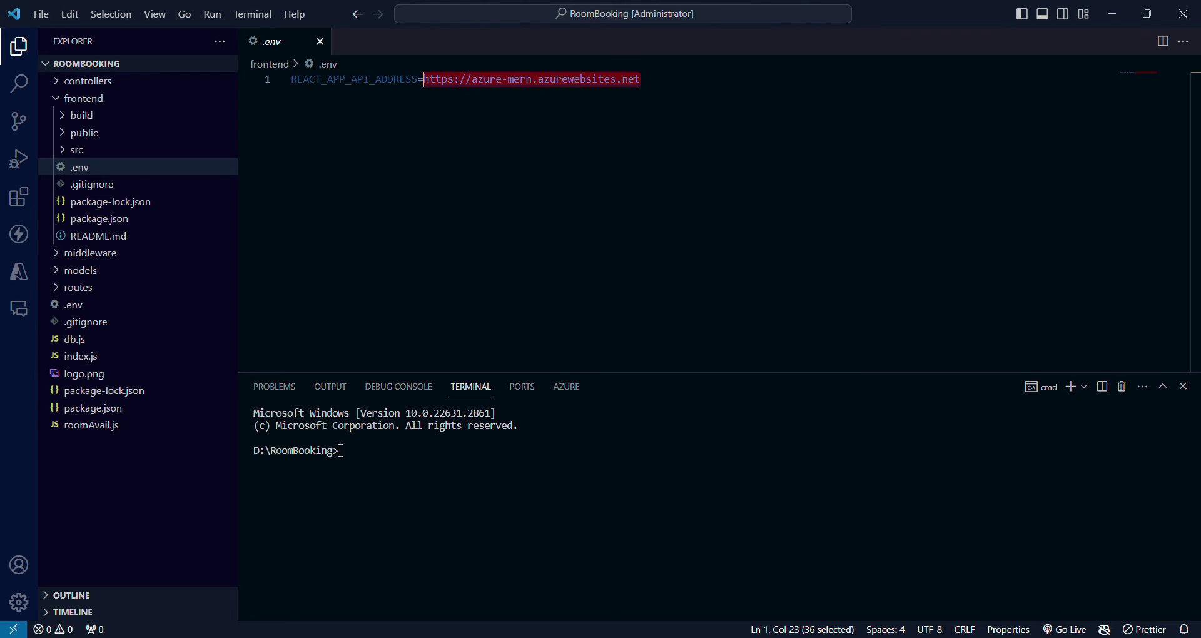
{"action": "left_click", "coordinate": [461, 78]}
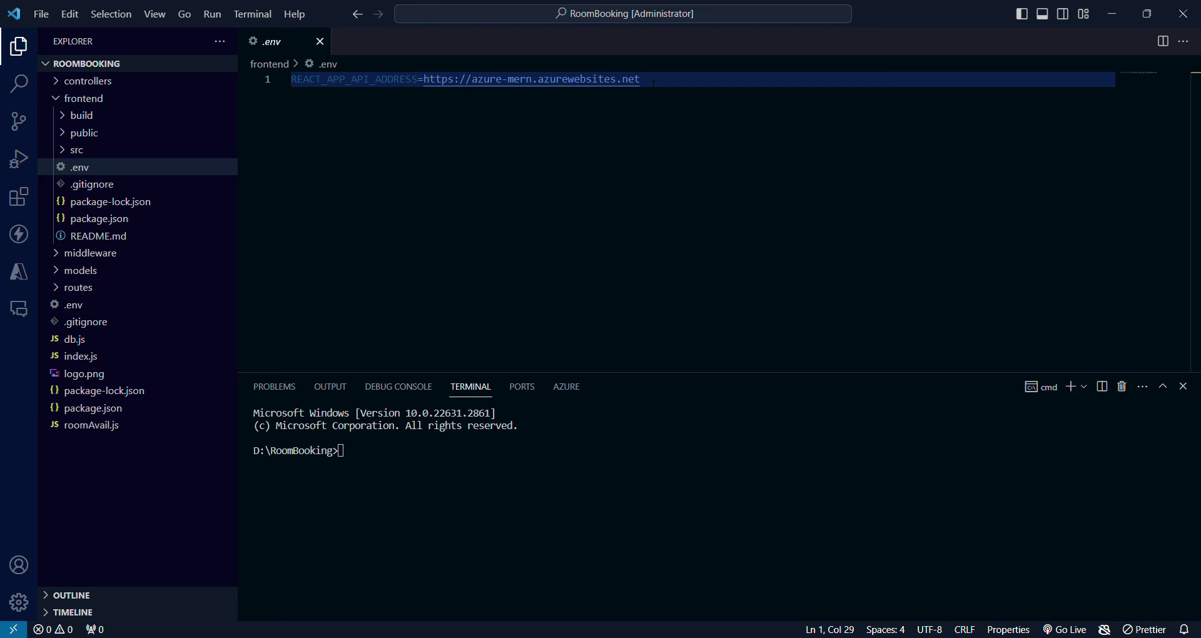
{"action": "left_click_drag", "start_coordinate": [656, 83], "coordinate": [430, 80]}
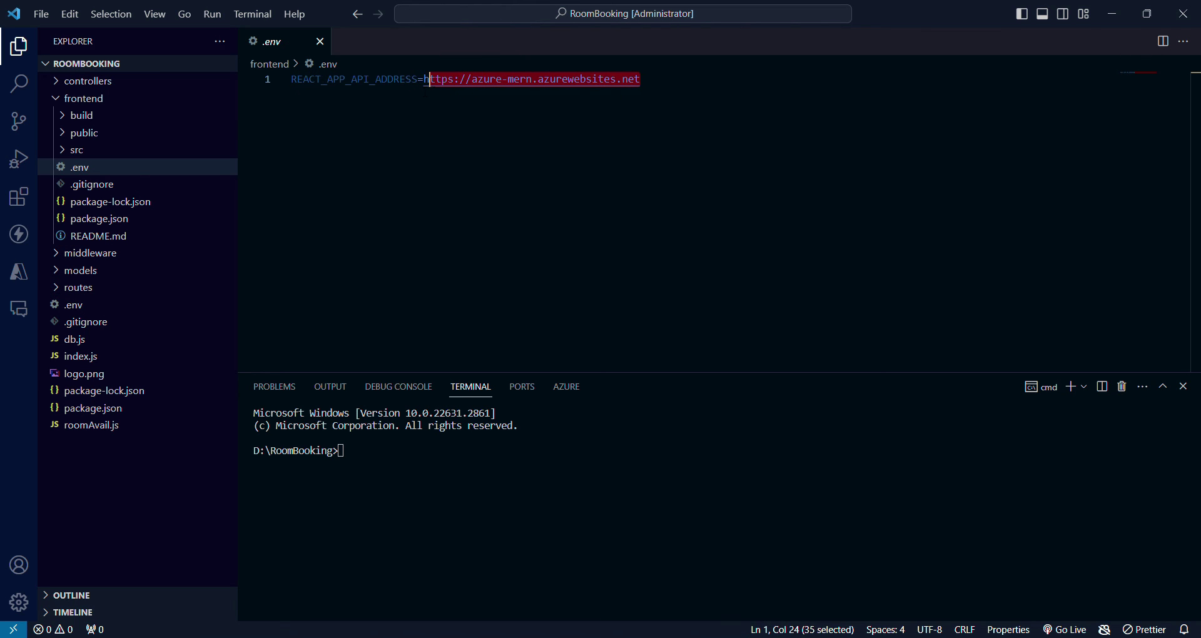
{"action": "left_click", "coordinate": [430, 95]}
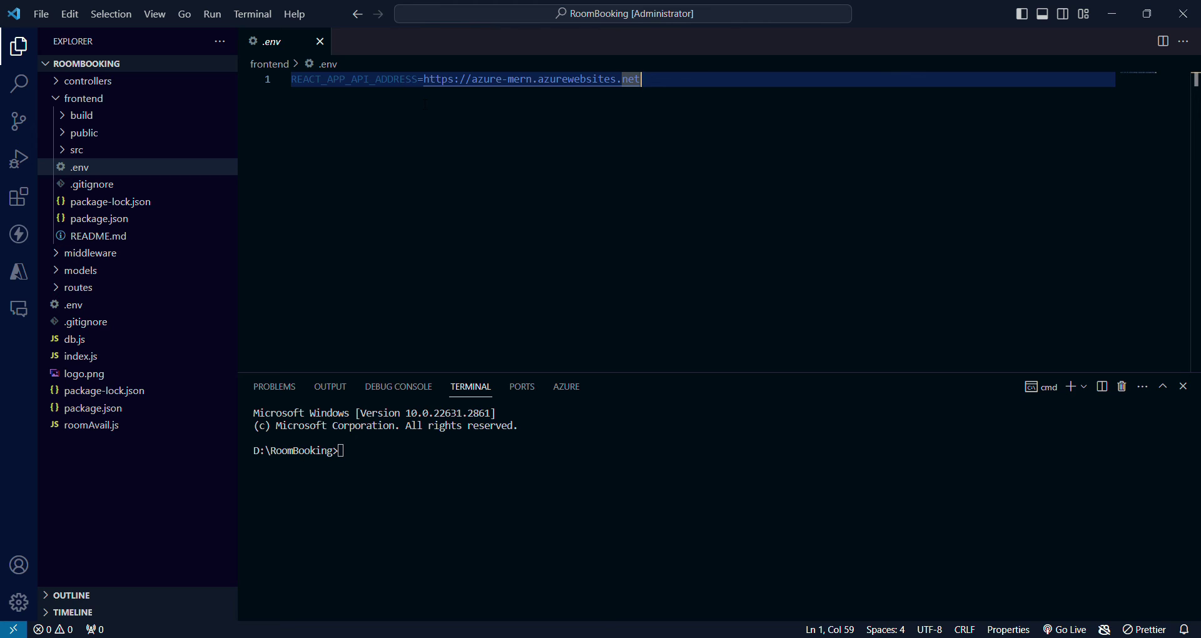
Step: Change the terminal's working directory to the frontend folder with cd frontend
{"action": "left_click", "coordinate": [341, 450]}
{"action": "type", "text": "cd frontend"}
{"action": "key", "text": "Return"}
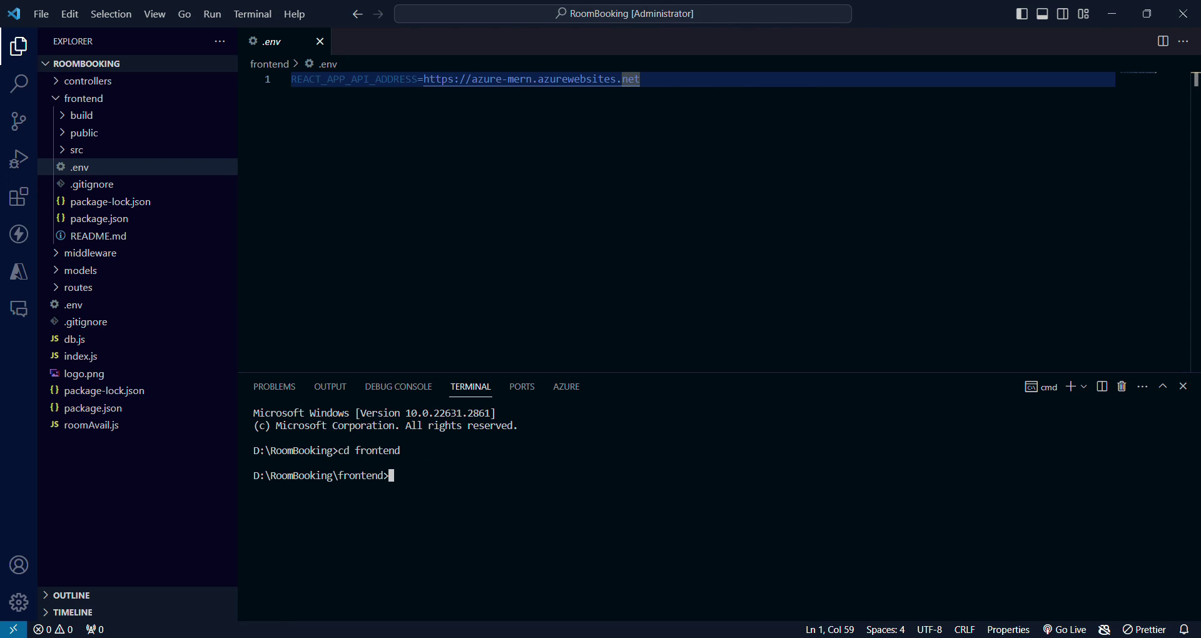
{"action": "type", "text": "npm run build"}
{"action": "key", "text": "BackSpace"}
{"action": "key", "text": "BackSpace"}
{"action": "key", "text": "BackSpace"}
{"action": "key", "text": "BackSpace"}
{"action": "key", "text": "BackSpace"}
{"action": "key", "text": "BackSpace"}
{"action": "key", "text": "BackSpace"}
{"action": "key", "text": "BackSpace"}
{"action": "key", "text": "BackSpace"}
{"action": "key", "text": "BackSpace"}
{"action": "key", "text": "BackSpace"}
{"action": "key", "text": "BackSpace"}
{"action": "key", "text": "BackSpace"}
{"action": "left_click", "coordinate": [133, 120]}
{"action": "left_click", "coordinate": [134, 125]}
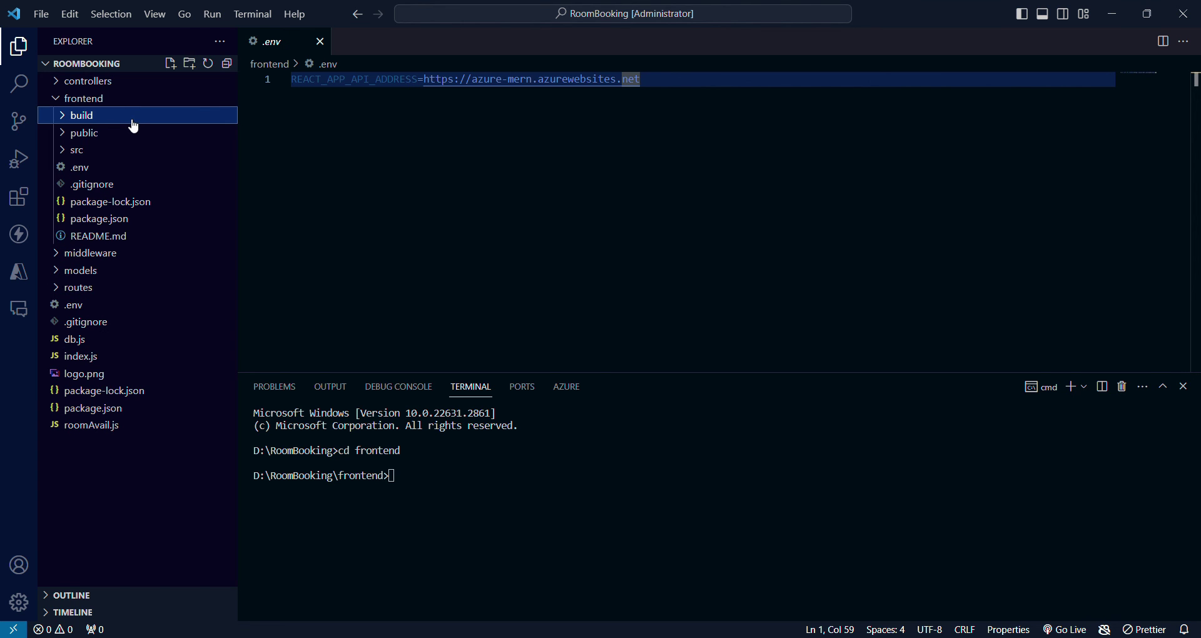
{"action": "left_click", "coordinate": [388, 207]}
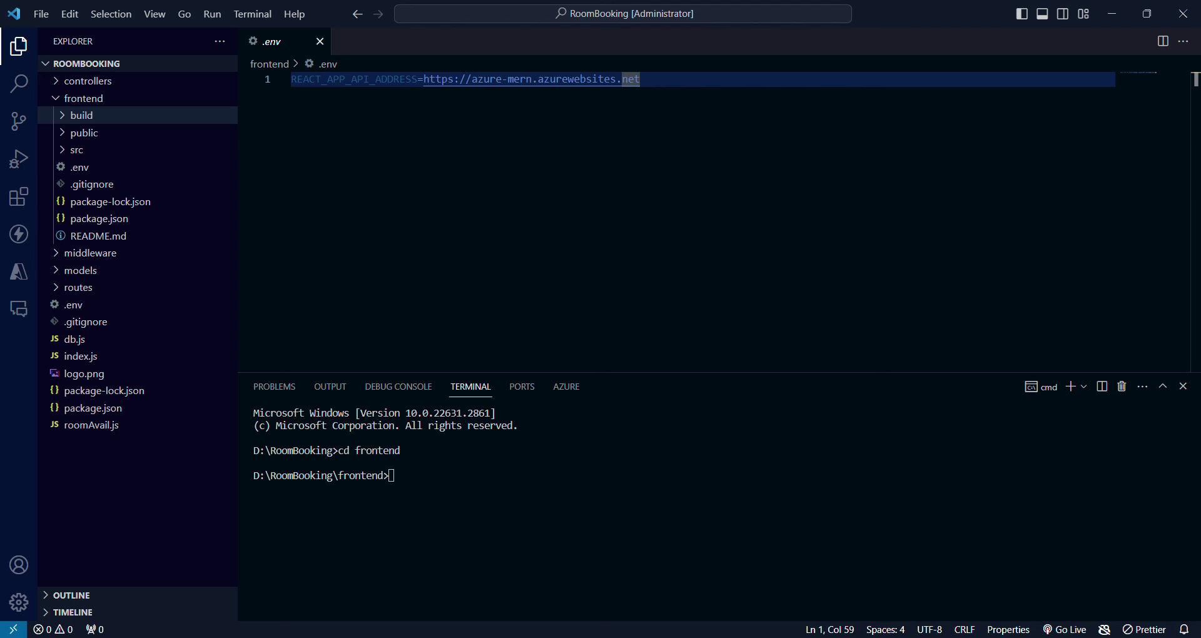
{"action": "left_click", "coordinate": [429, 489]}
{"action": "type", "text": "npm run build"}
{"action": "key", "text": "BackSpace"}
{"action": "key", "text": "BackSpace"}
{"action": "key", "text": "BackSpace"}
{"action": "key", "text": "BackSpace"}
{"action": "key", "text": "BackSpace"}
{"action": "key", "text": "BackSpace"}
{"action": "key", "text": "BackSpace"}
{"action": "key", "text": "BackSpace"}
{"action": "key", "text": "BackSpace"}
{"action": "key", "text": "BackSpace"}
{"action": "key", "text": "BackSpace"}
{"action": "key", "text": "BackSpace"}
{"action": "key", "text": "BackSpace"}
Step: Switch to the azure-deploy repository on GitHub in the browser and review its name and uploaded project files
{"action": "key", "text": "alt+Tab"}
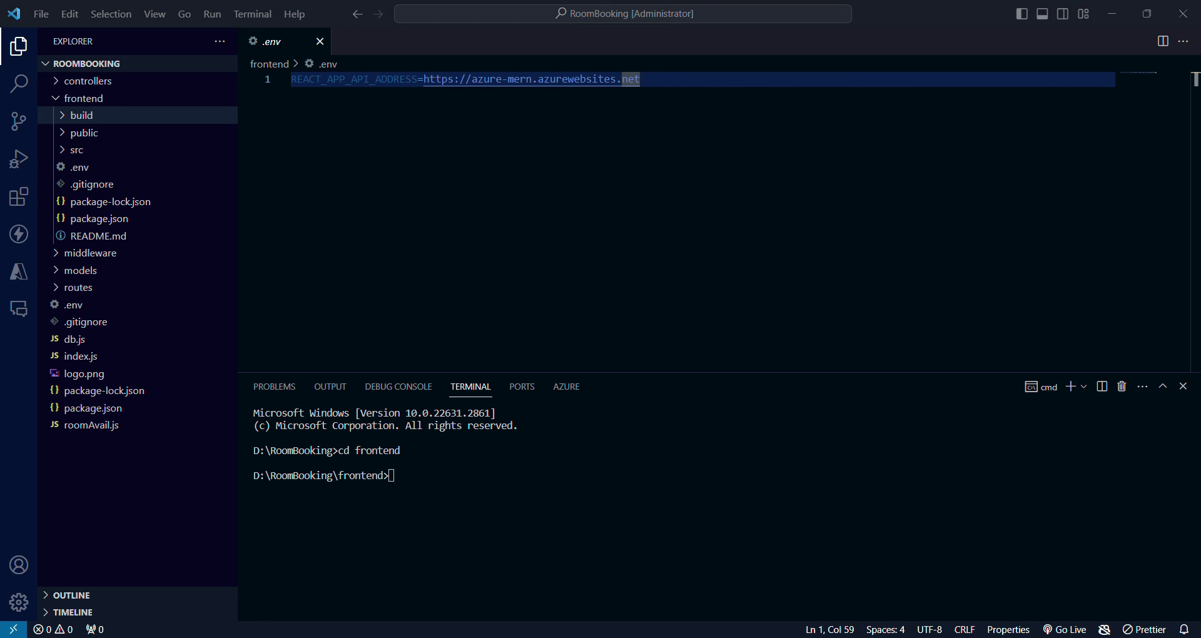
{"action": "key", "text": "alt+Tab"}
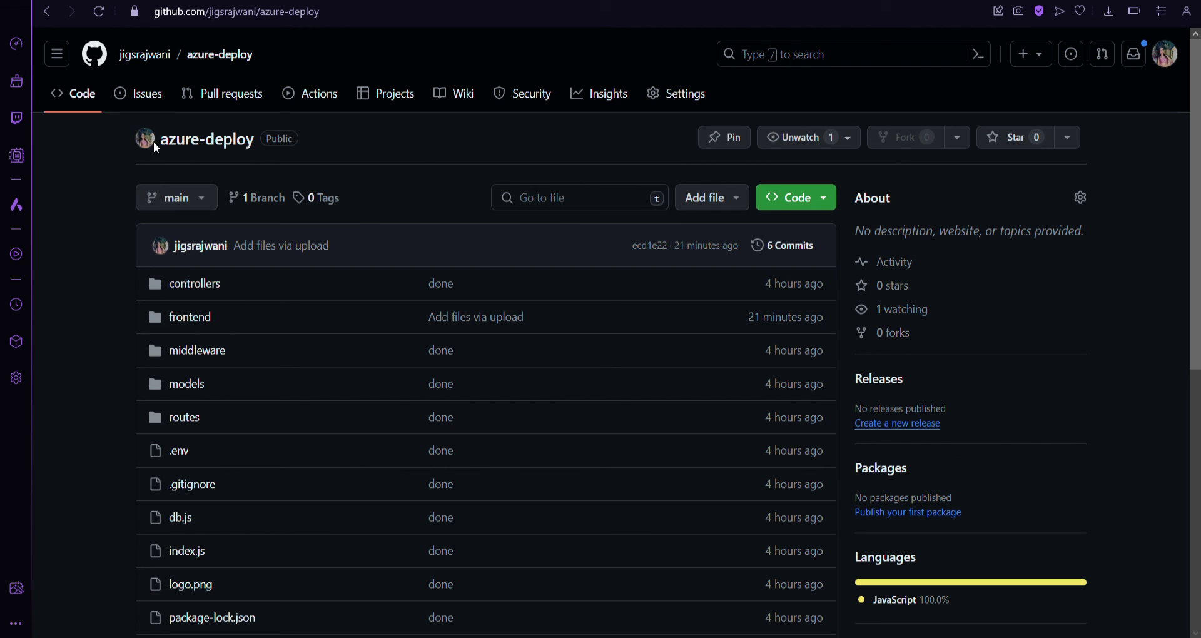
{"action": "left_click_drag", "start_coordinate": [162, 149], "coordinate": [257, 149]}
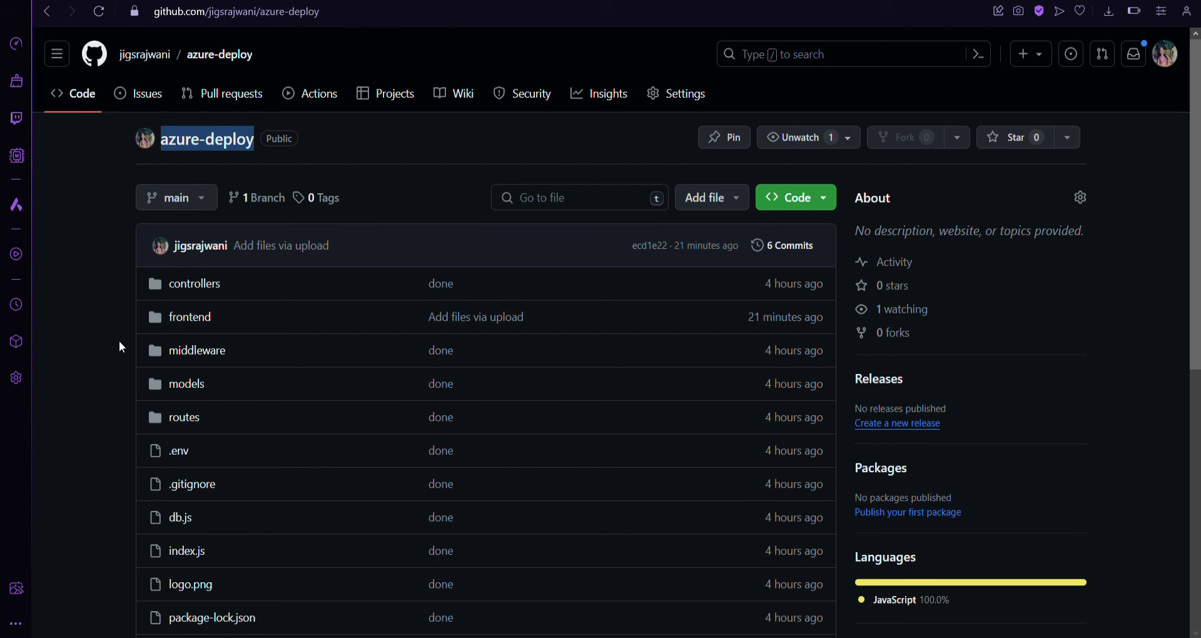
{"action": "scroll", "coordinate": [120, 346], "scroll_direction": "down", "scroll_amount": 2}
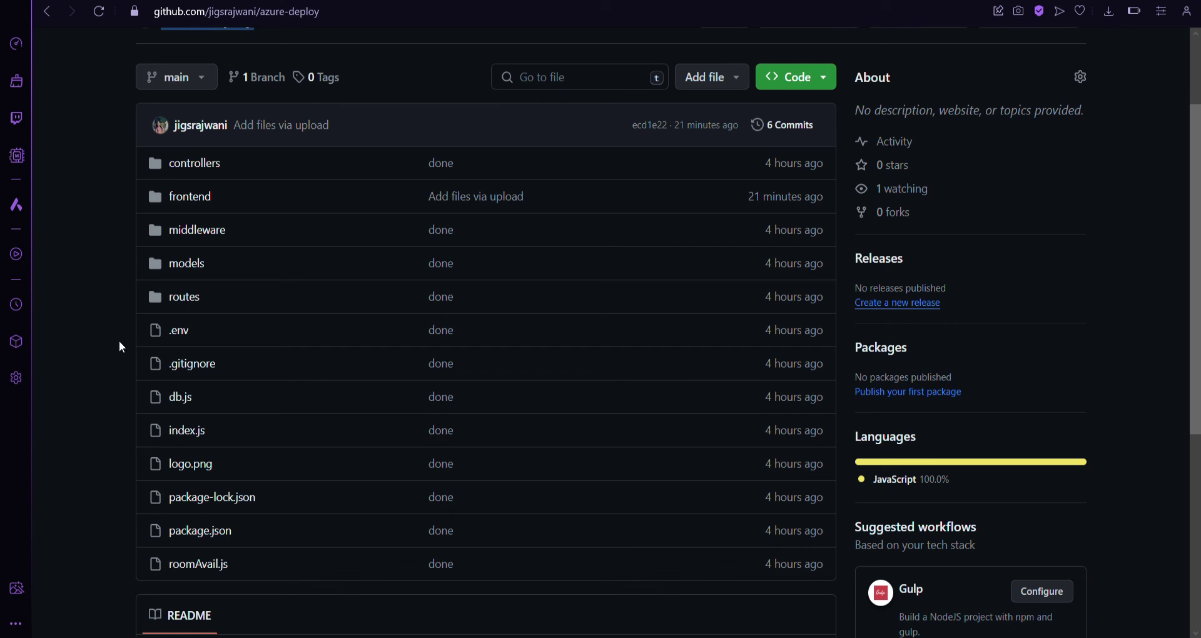
{"action": "scroll", "coordinate": [120, 344], "scroll_direction": "down", "scroll_amount": 1}
{"action": "scroll", "coordinate": [121, 345], "scroll_direction": "up", "scroll_amount": 1}
{"action": "scroll", "coordinate": [121, 346], "scroll_direction": "up", "scroll_amount": 2}
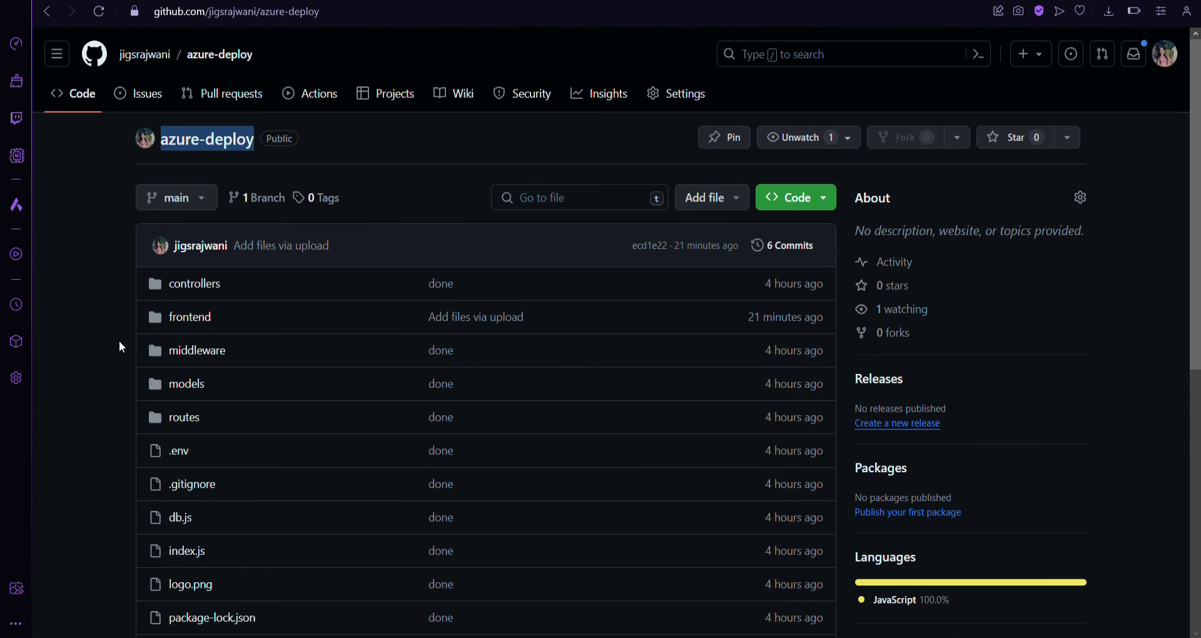
{"action": "left_click", "coordinate": [121, 346]}
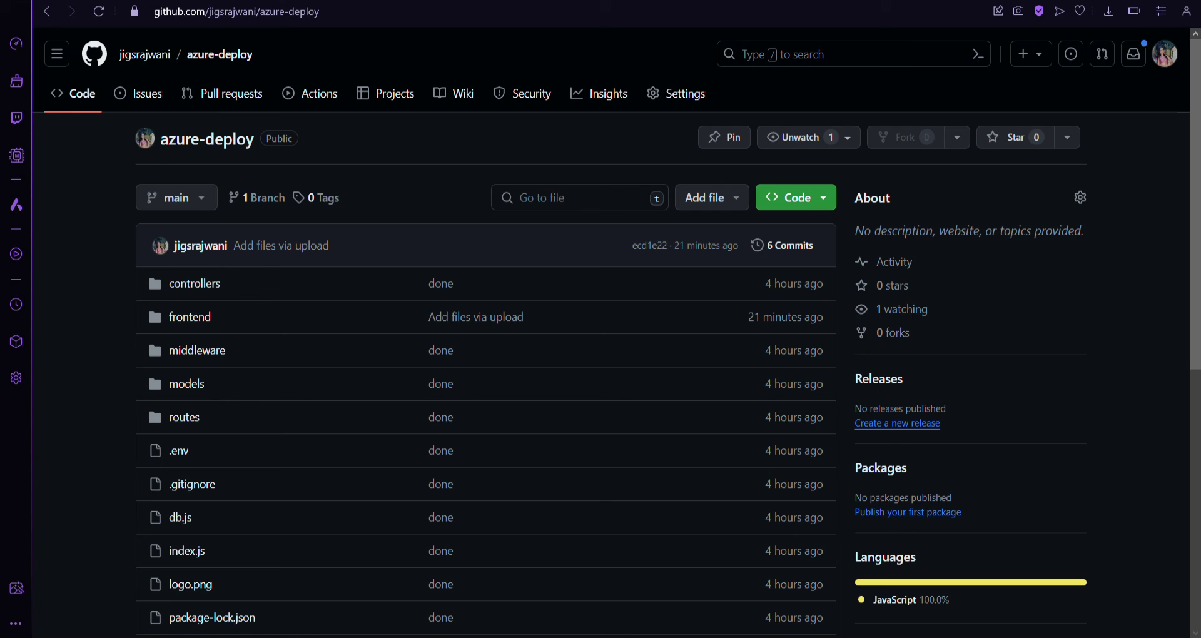
Step: Switch to the azure-mern web app in the Azure portal and set its Deployment Center code source to GitHub
{"action": "key", "text": "ctrl+Tab"}
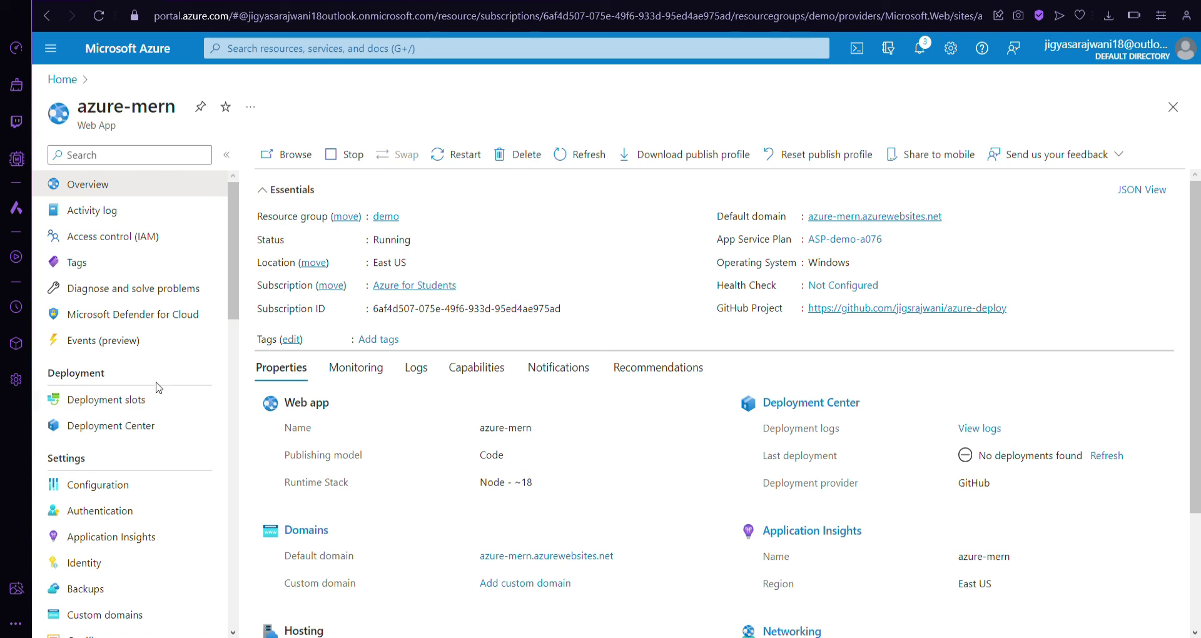
{"action": "left_click", "coordinate": [156, 430]}
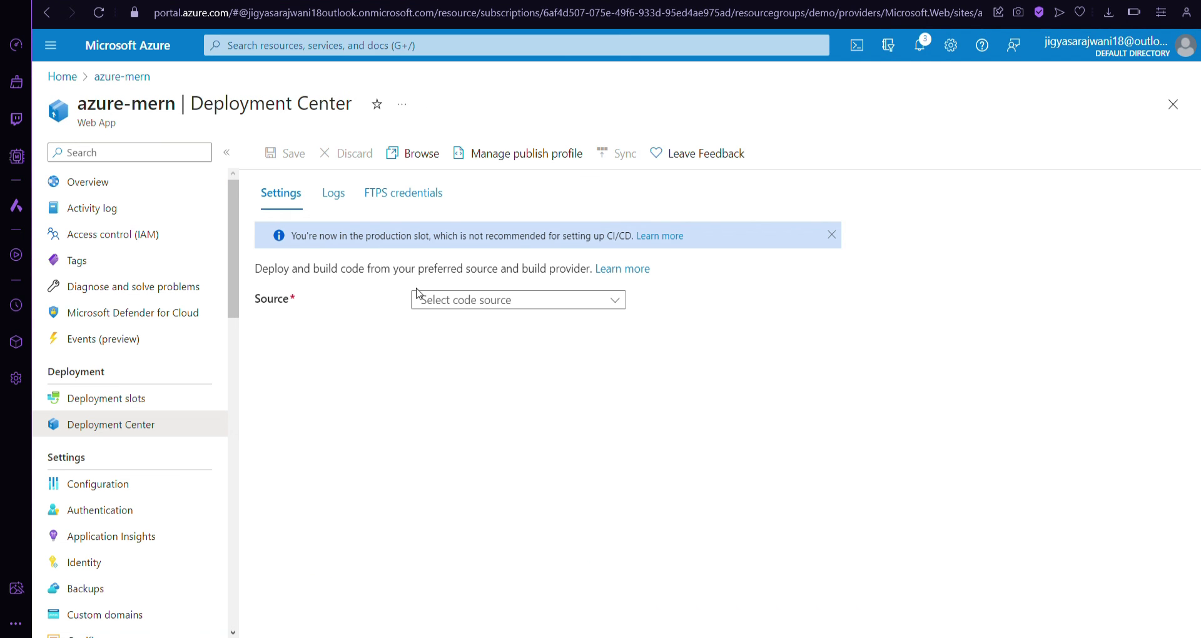
{"action": "left_click", "coordinate": [300, 211]}
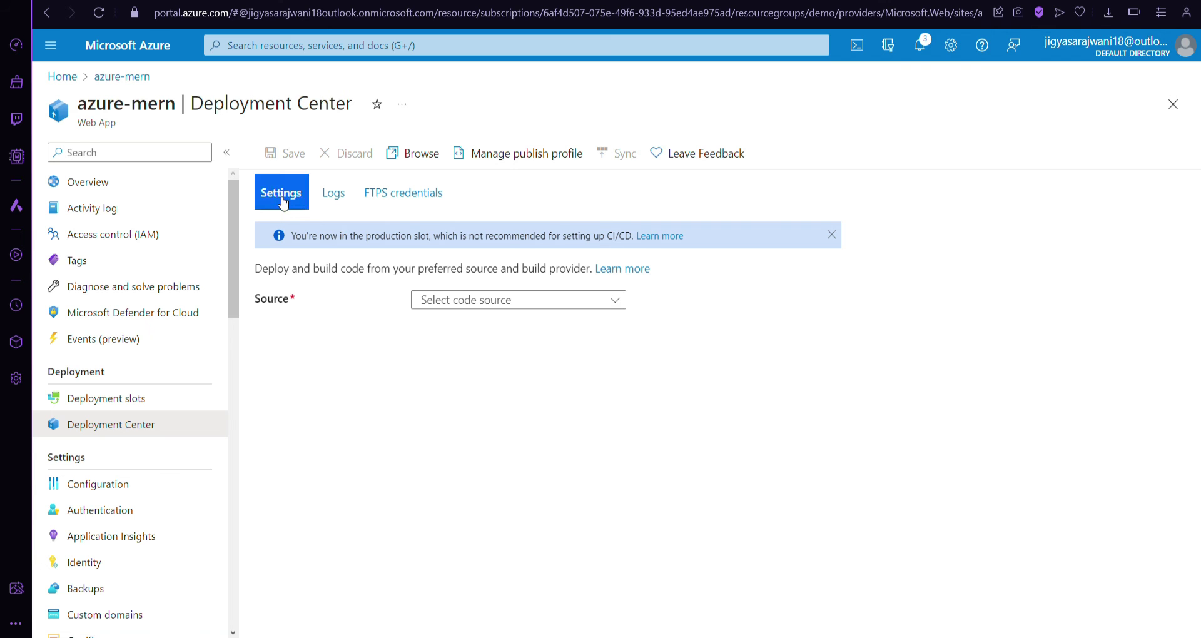
{"action": "left_click", "coordinate": [442, 307]}
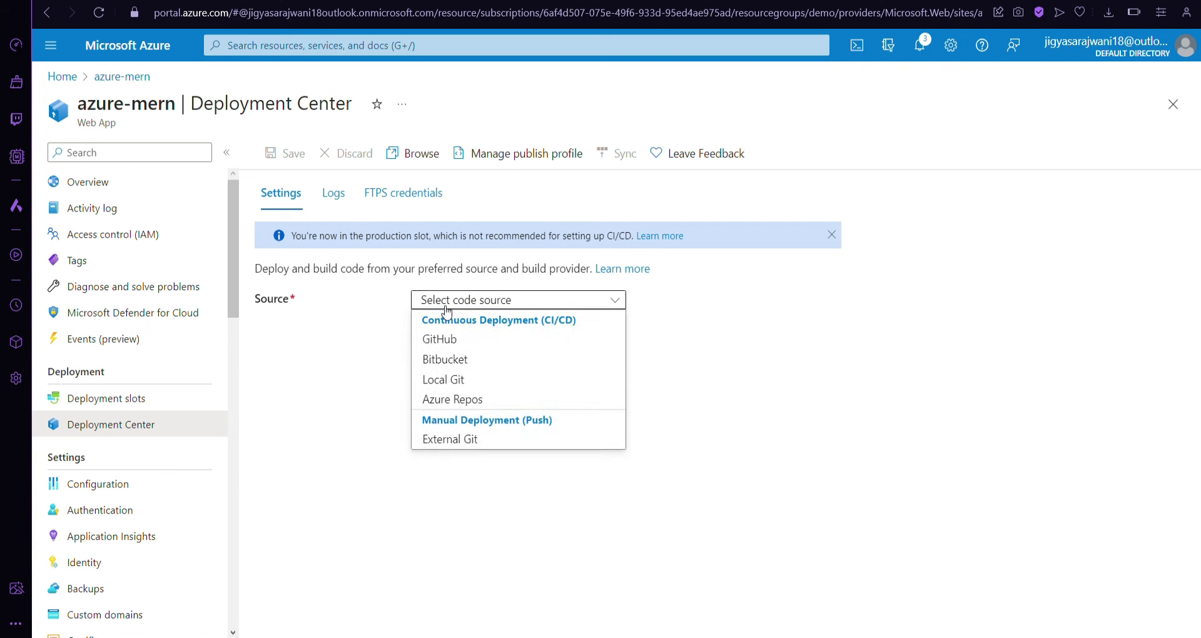
{"action": "left_click", "coordinate": [452, 341]}
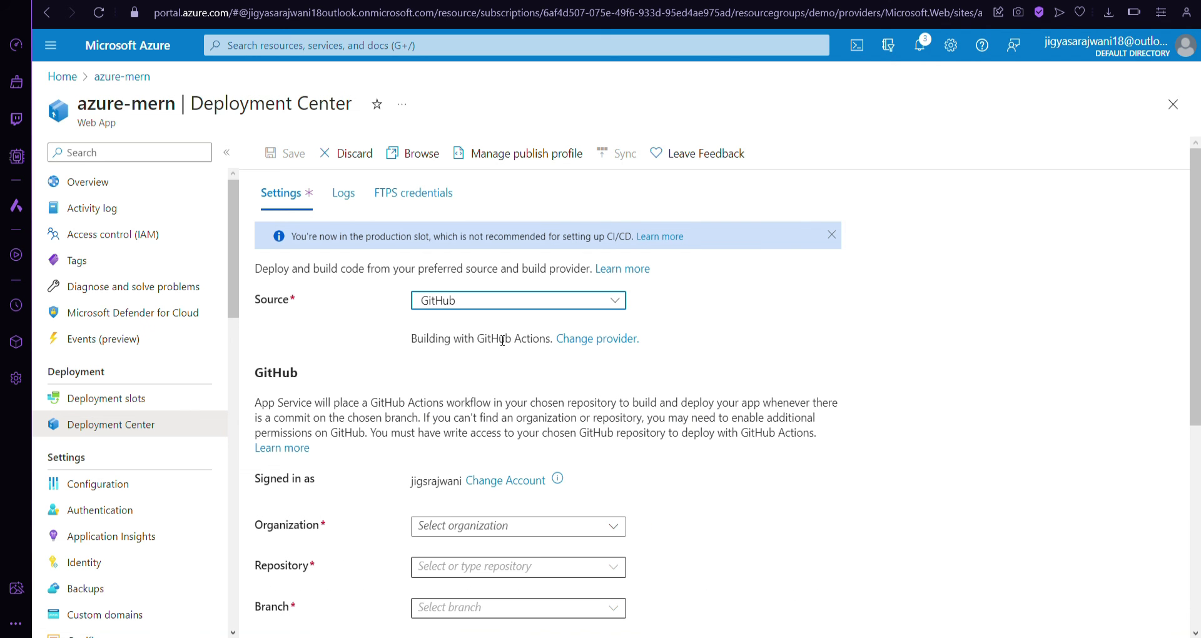
Step: Change the build provider for the GitHub deployment to App Service Build Service
{"action": "left_click", "coordinate": [574, 342]}
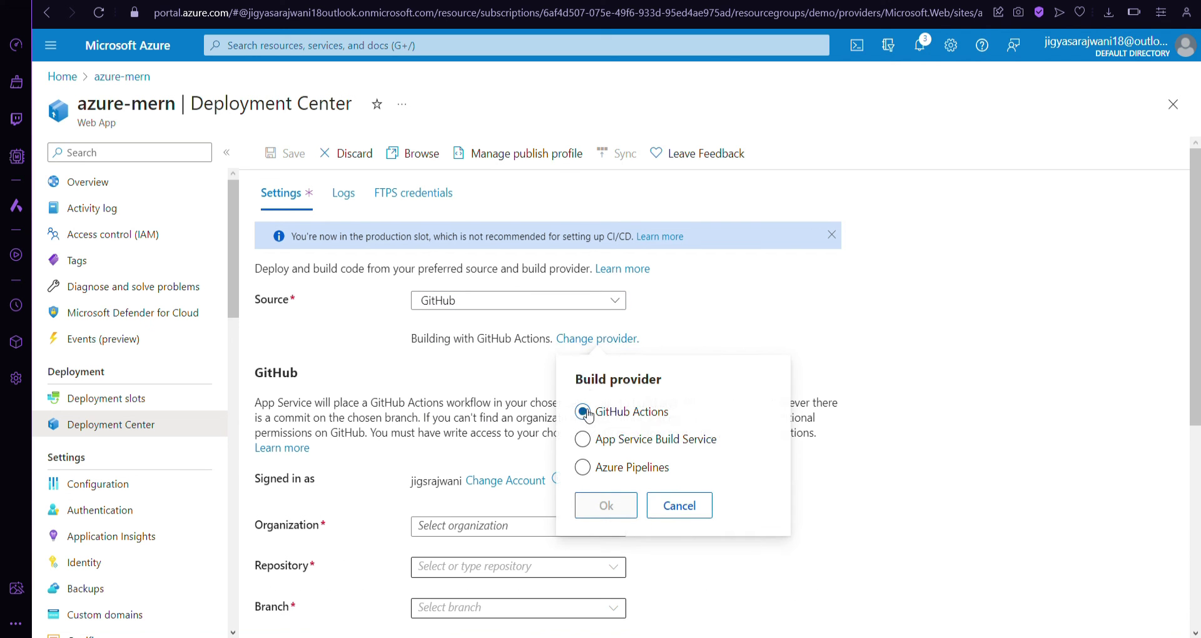
{"action": "left_click", "coordinate": [585, 441]}
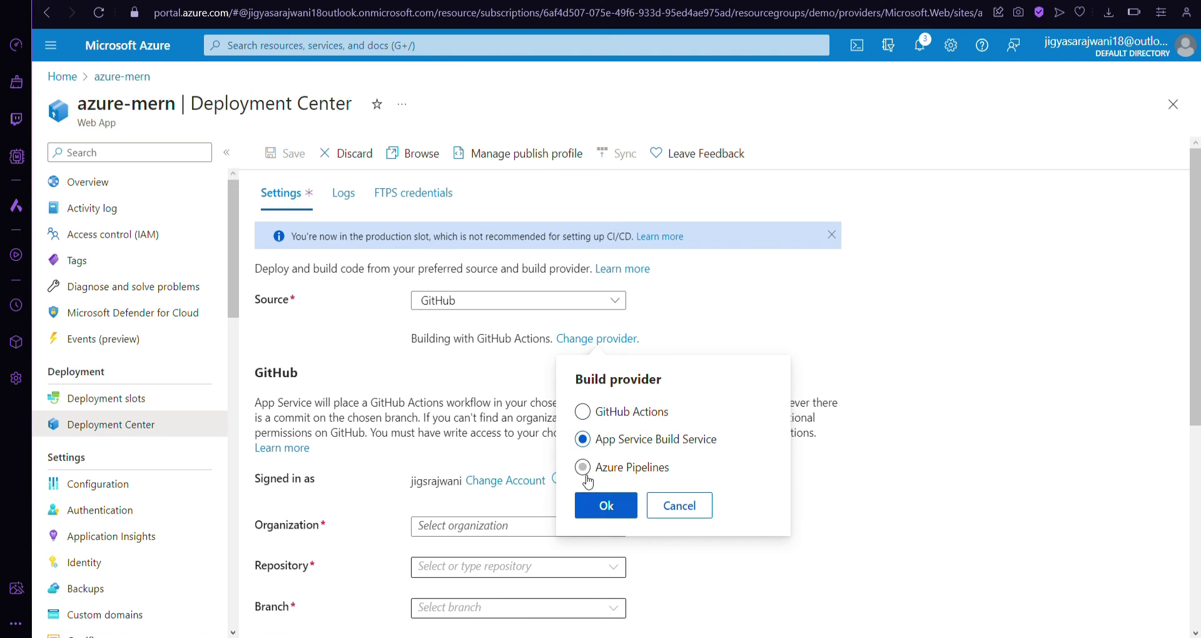
{"action": "left_click", "coordinate": [606, 507]}
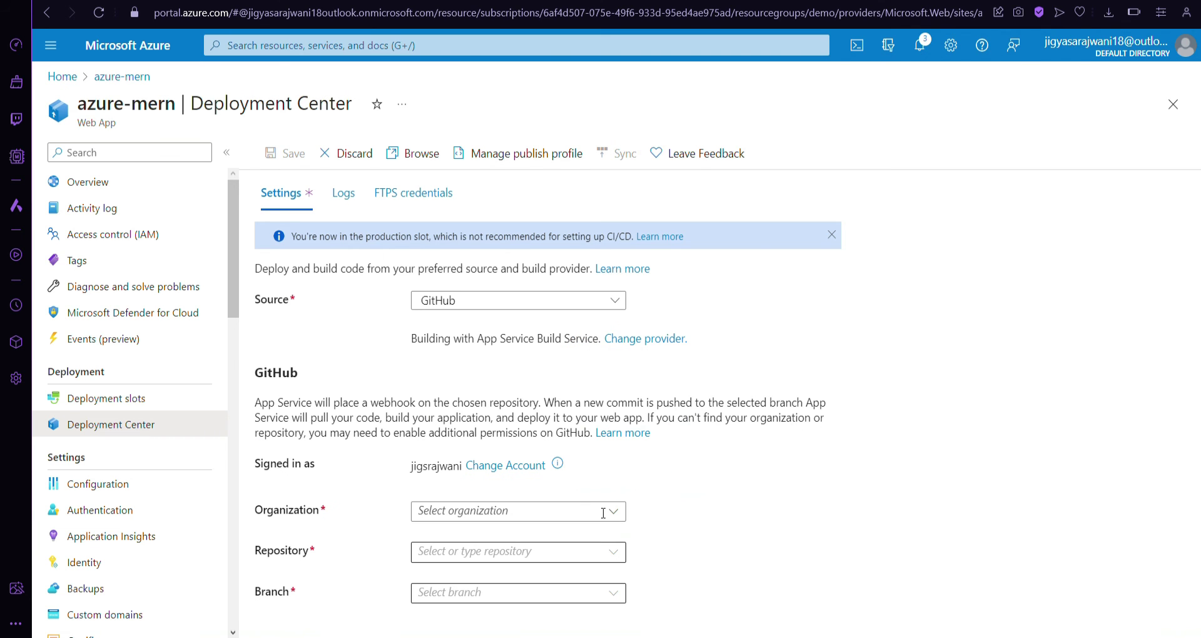
Step: Choose the signed-in GitHub account as the organization for the deployment
{"action": "left_click_drag", "start_coordinate": [411, 472], "coordinate": [557, 468]}
{"action": "left_click", "coordinate": [608, 476]}
{"action": "left_click", "coordinate": [608, 512]}
{"action": "left_click", "coordinate": [560, 537]}
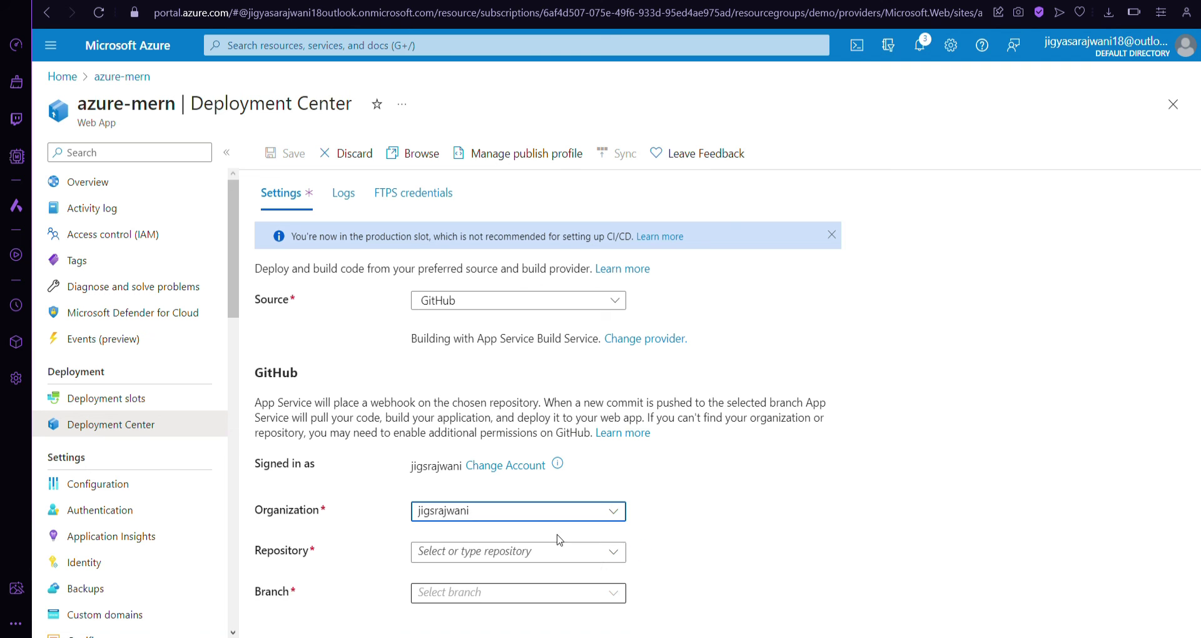
Step: Select the azure-deploy repository with its main branch and save the deployment settings
{"action": "left_click", "coordinate": [574, 556]}
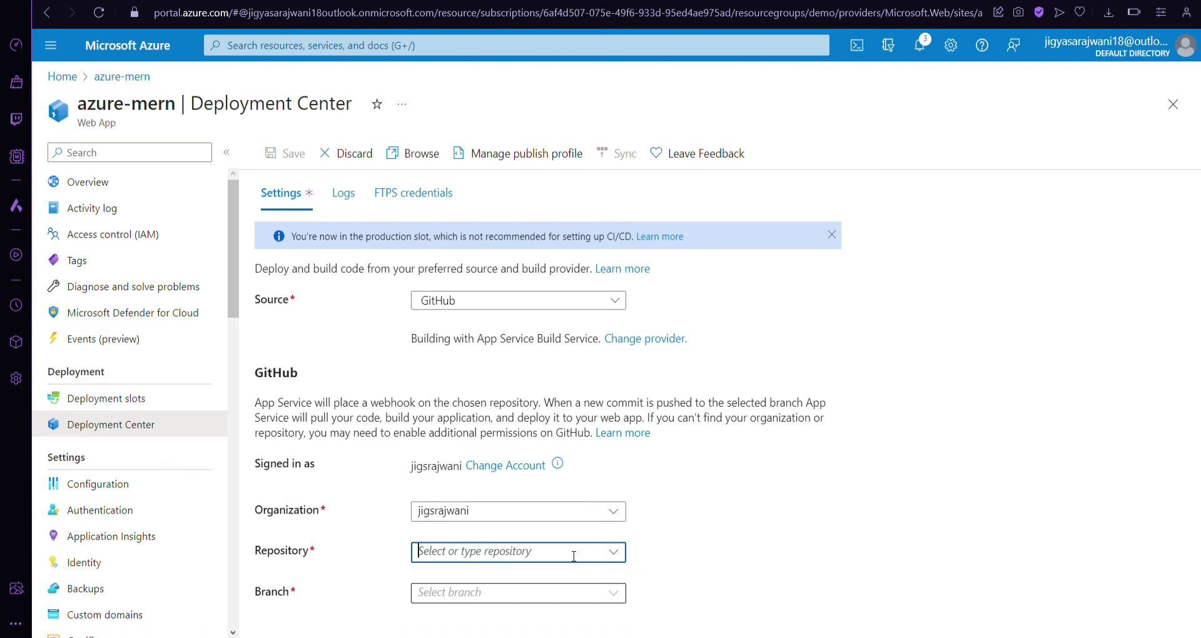
{"action": "left_click", "coordinate": [618, 557]}
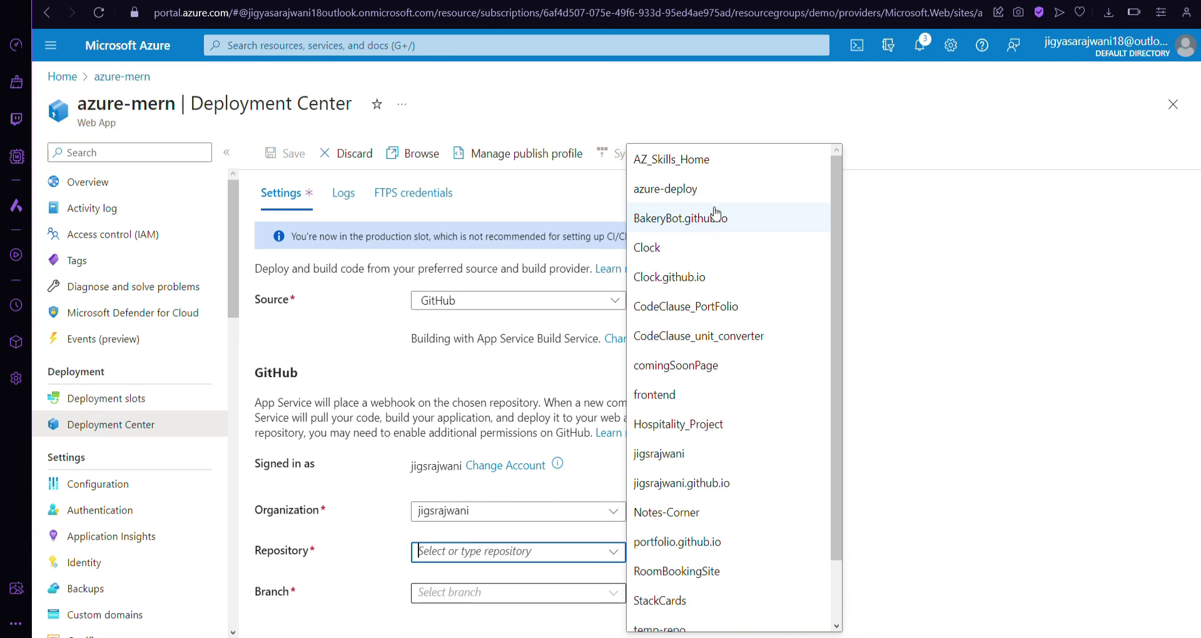
{"action": "left_click", "coordinate": [674, 197]}
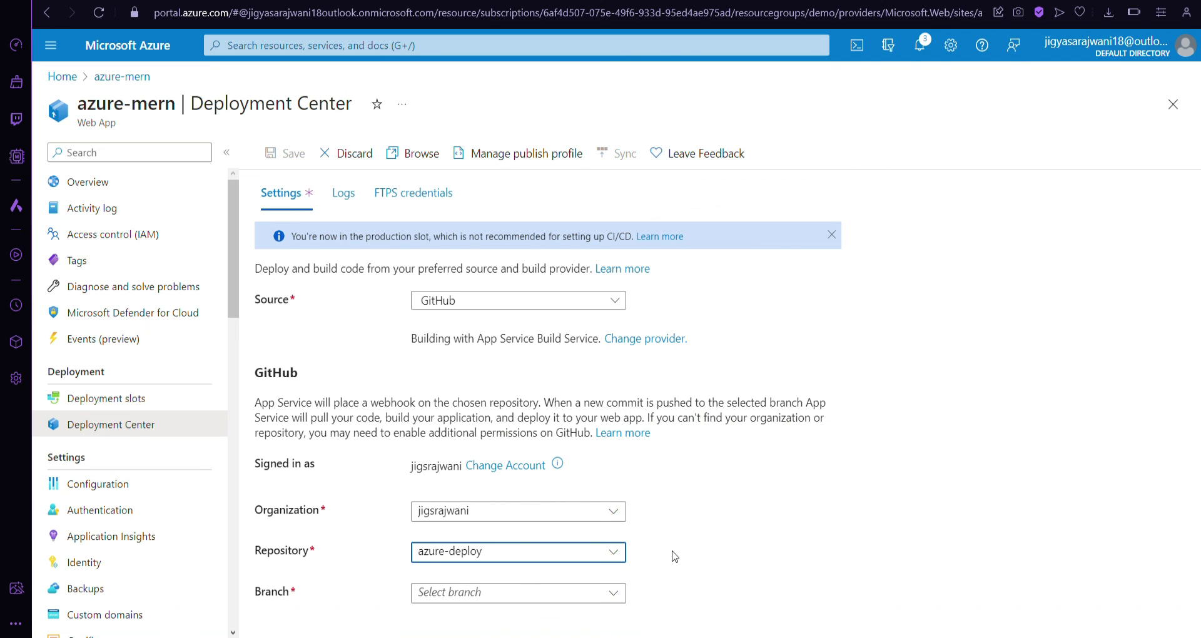
{"action": "left_click", "coordinate": [613, 593]}
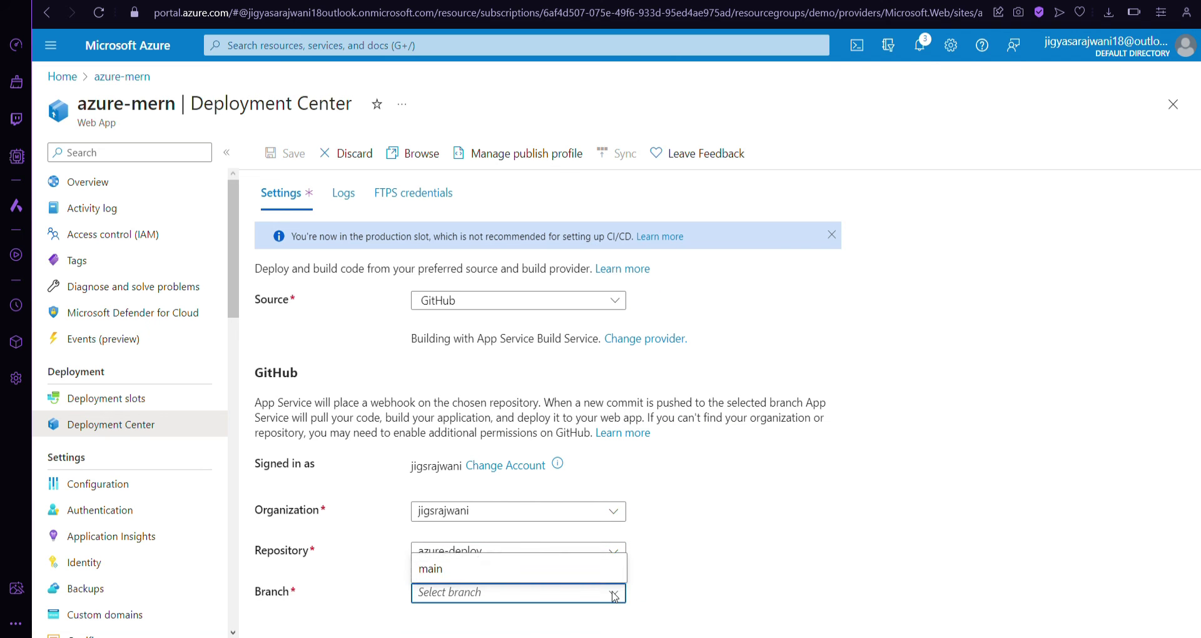
{"action": "left_click", "coordinate": [576, 571]}
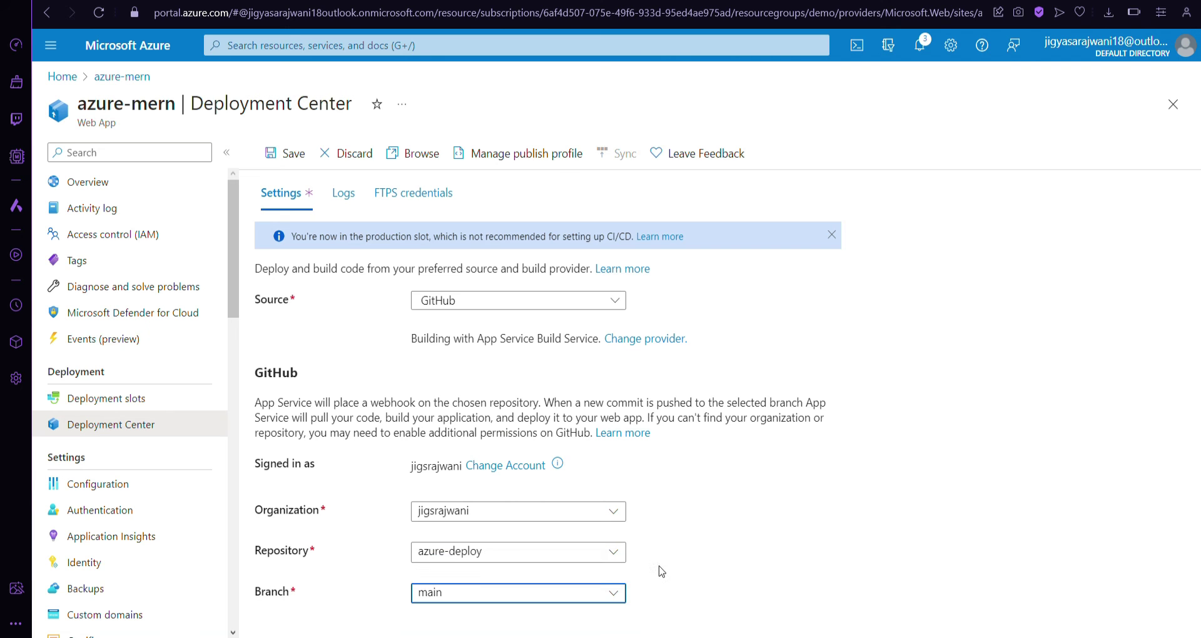
{"action": "left_click", "coordinate": [293, 160]}
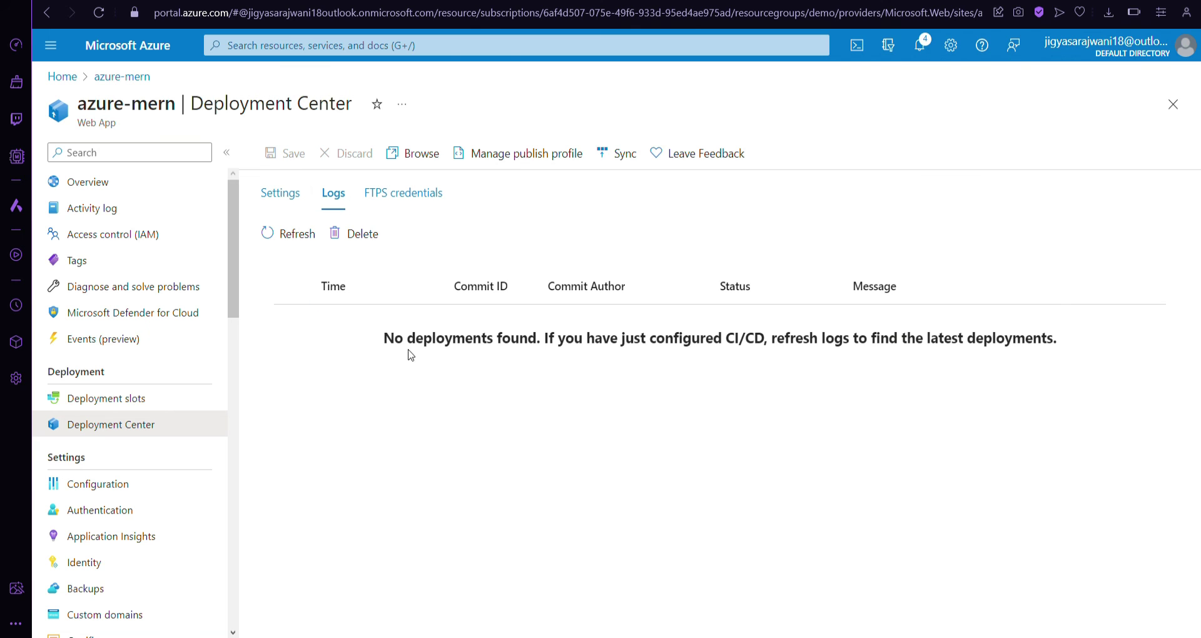
Step: Read the deployment logs message, then refresh the logs and check the status of the azure-deploy deployment
{"action": "left_click_drag", "start_coordinate": [396, 347], "coordinate": [944, 341]}
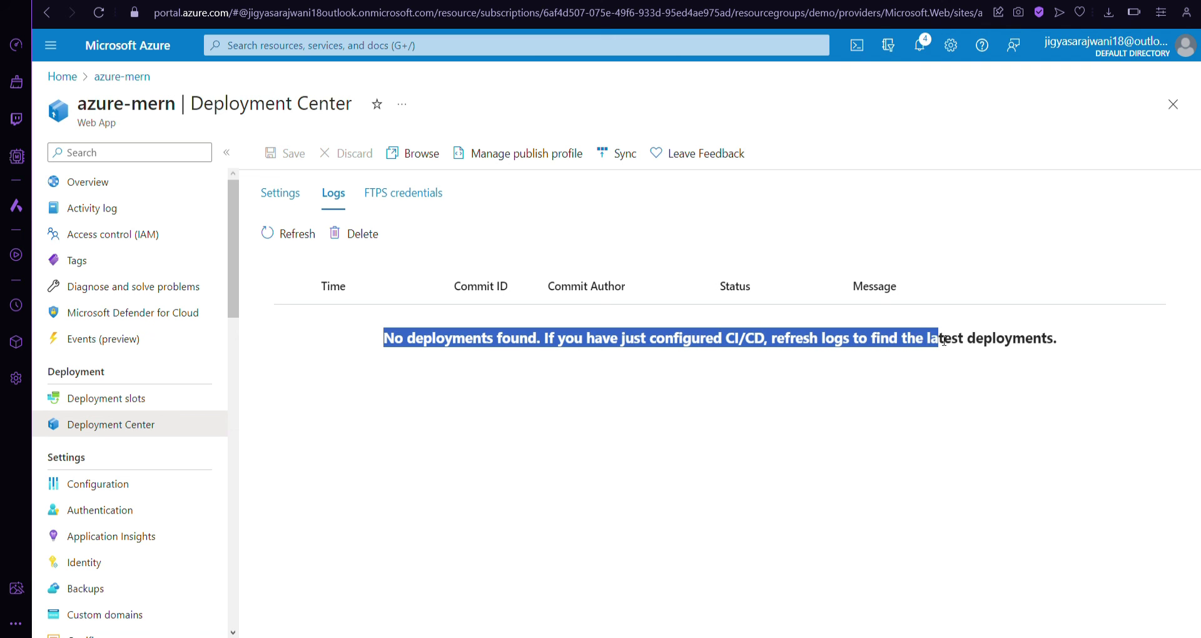
{"action": "left_click", "coordinate": [592, 357]}
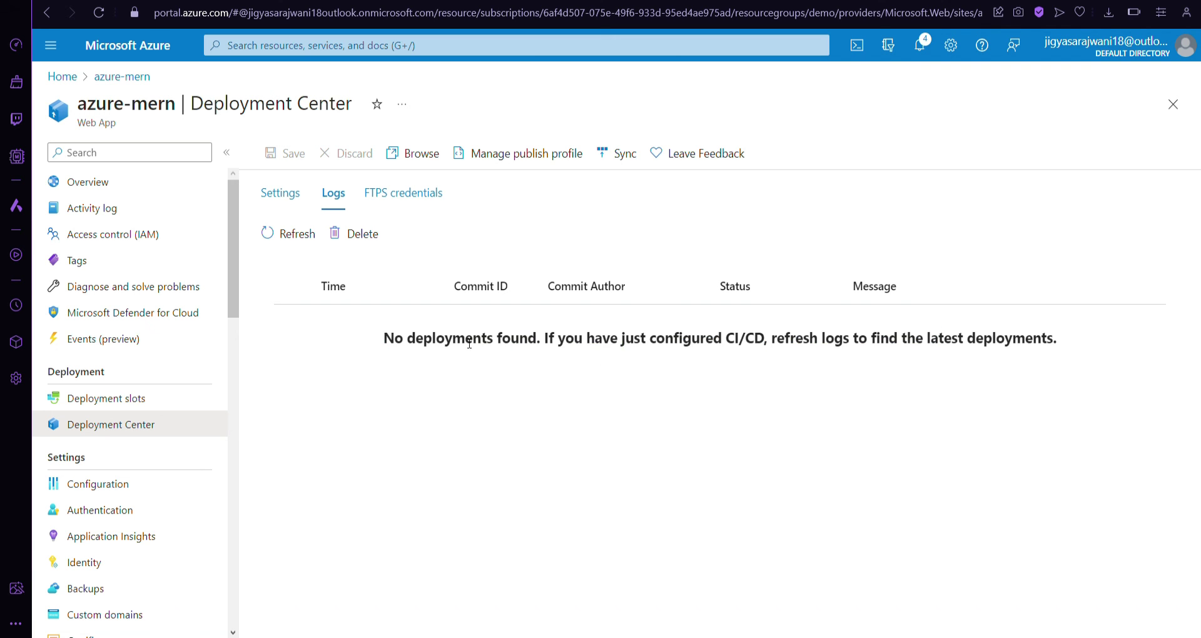
{"action": "left_click", "coordinate": [304, 244]}
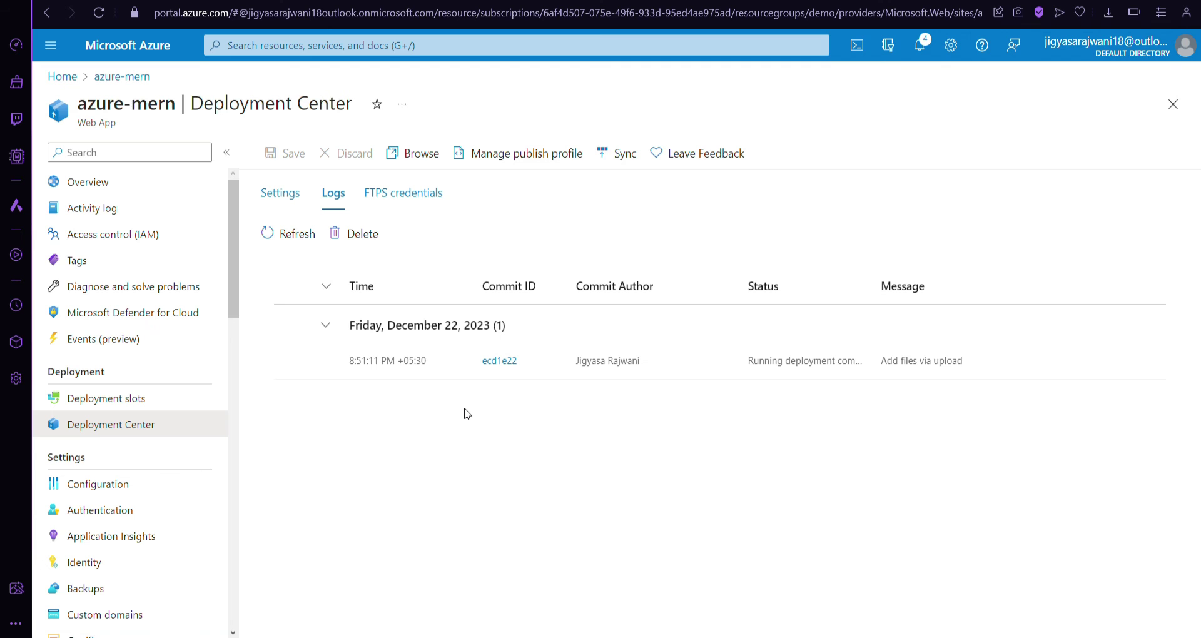
{"action": "left_click", "coordinate": [296, 240]}
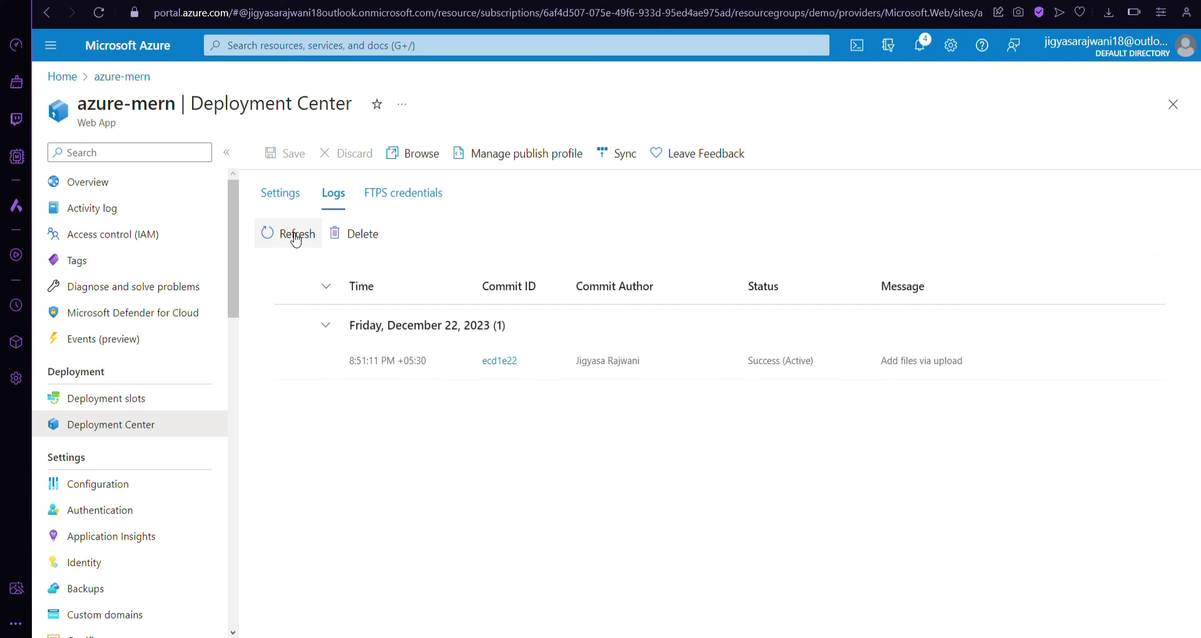
{"action": "left_click", "coordinate": [750, 367]}
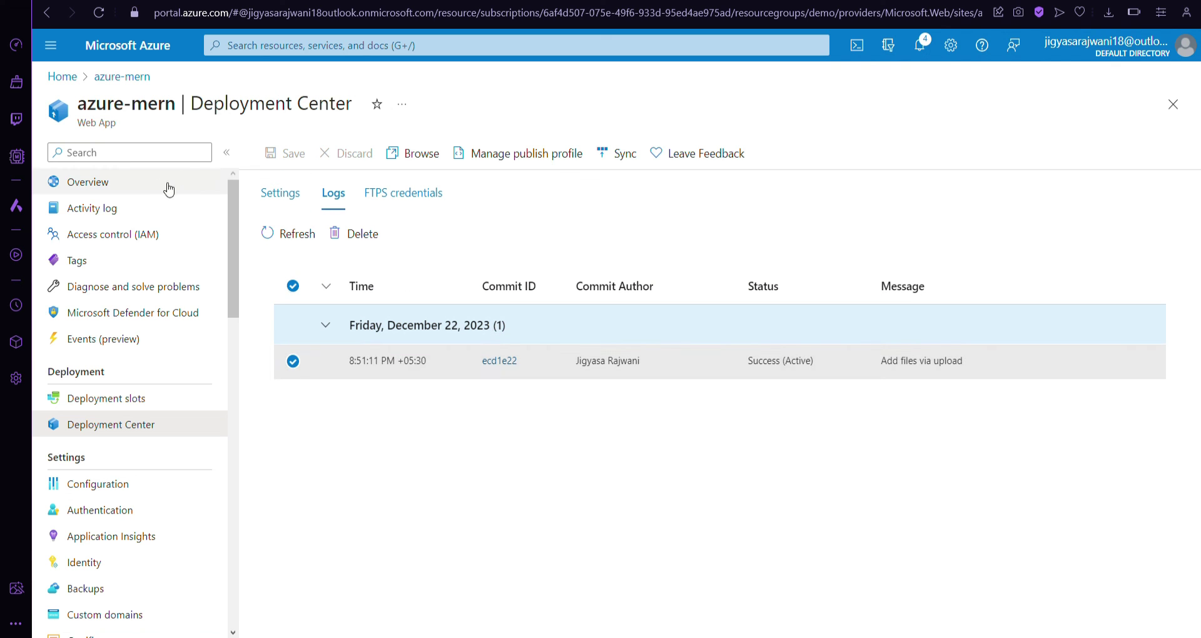
Step: Open the azure-mern web app's default domain from its overview and look over the deployed site's home page
{"action": "left_click", "coordinate": [147, 189]}
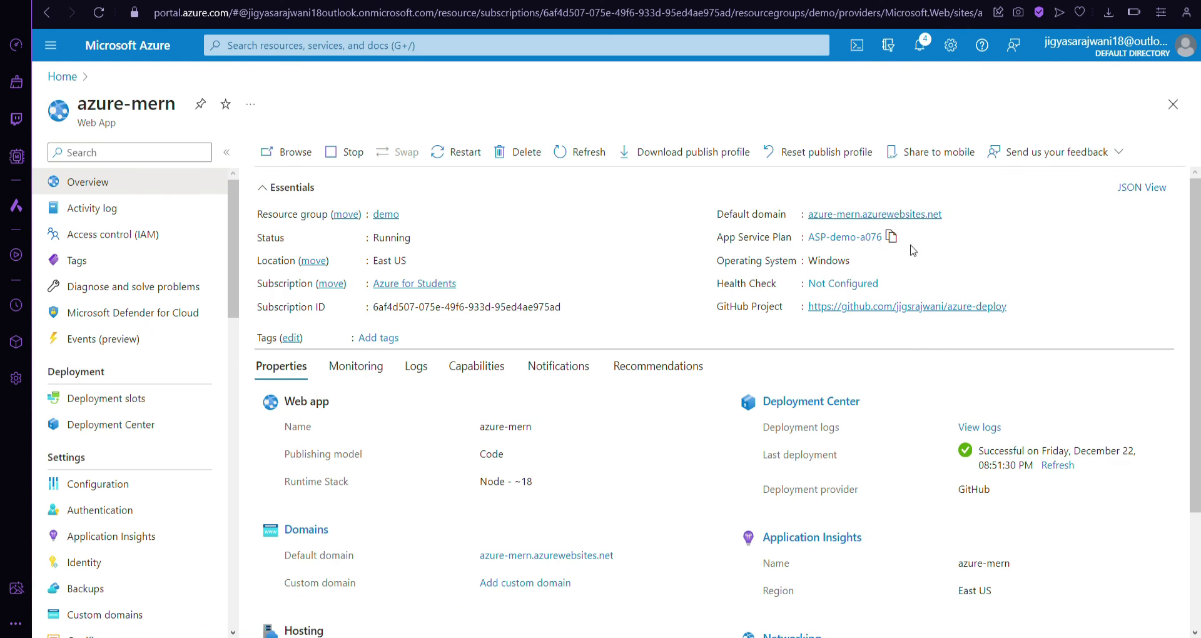
{"action": "left_click", "coordinate": [847, 216]}
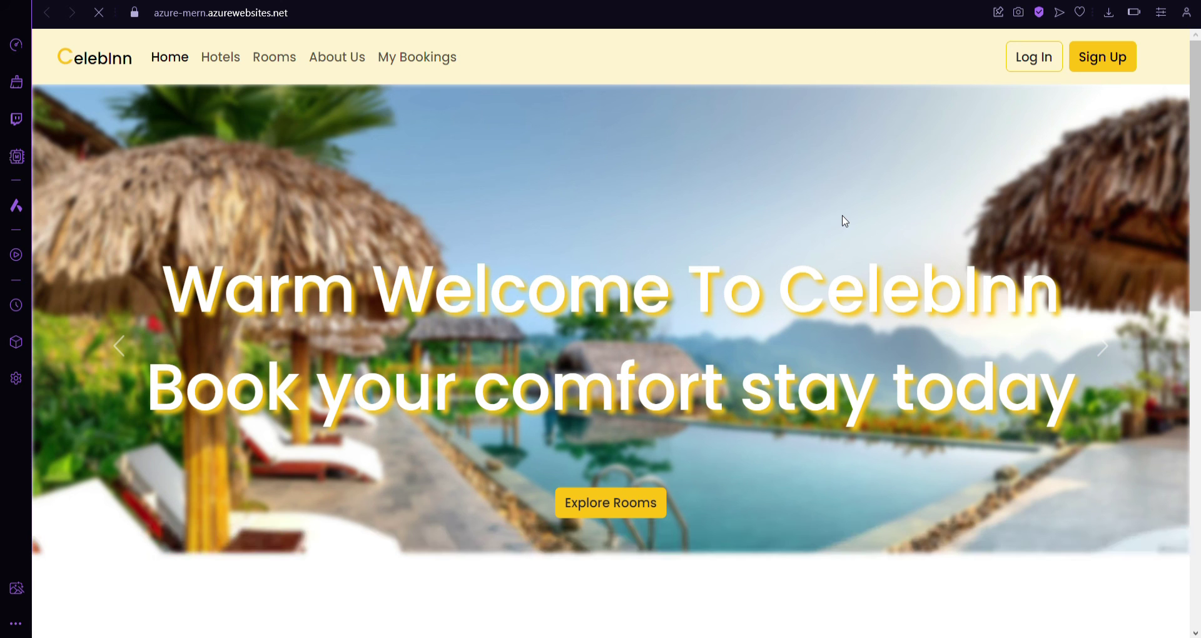
{"action": "scroll", "coordinate": [730, 222], "scroll_direction": "down", "scroll_amount": 2}
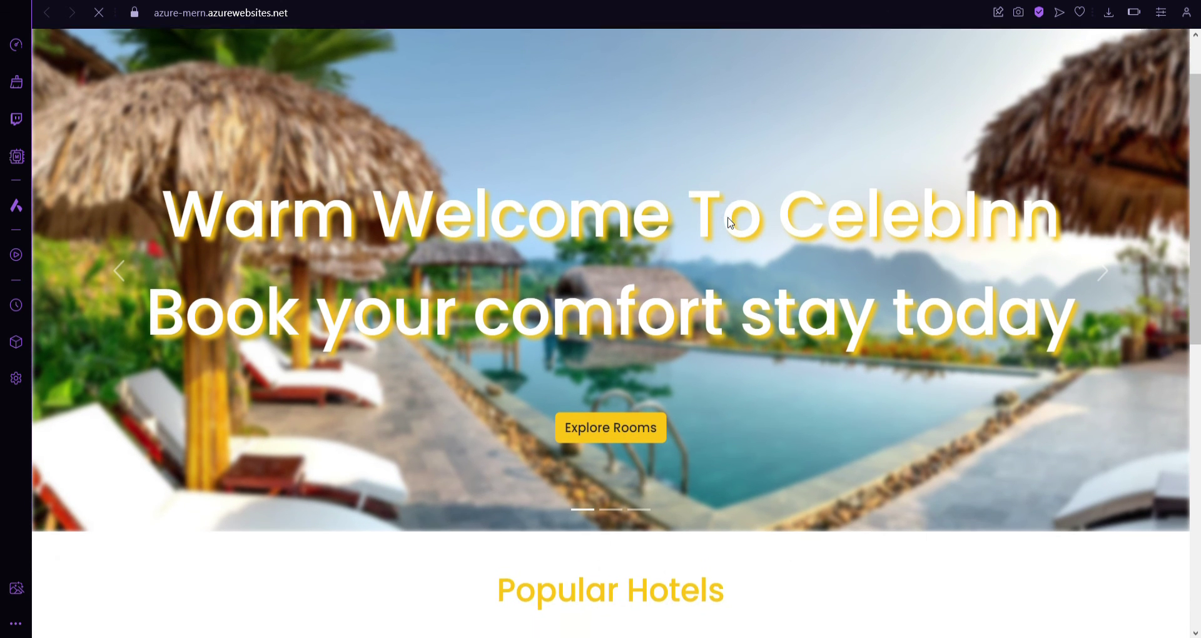
{"action": "scroll", "coordinate": [728, 218], "scroll_direction": "up", "scroll_amount": 2}
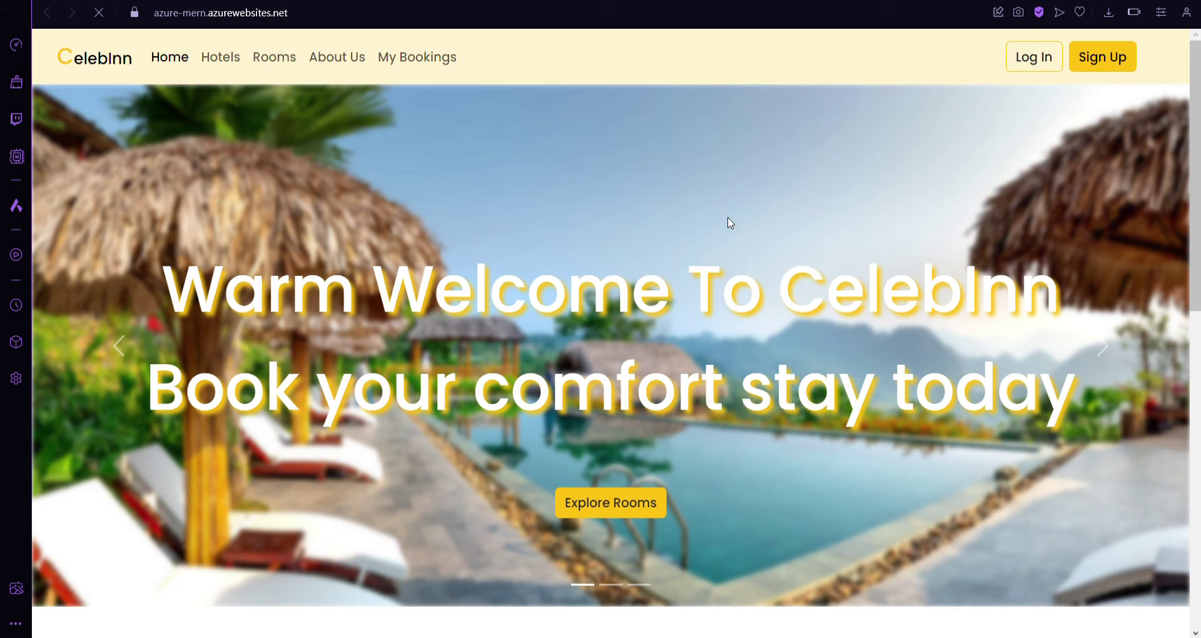